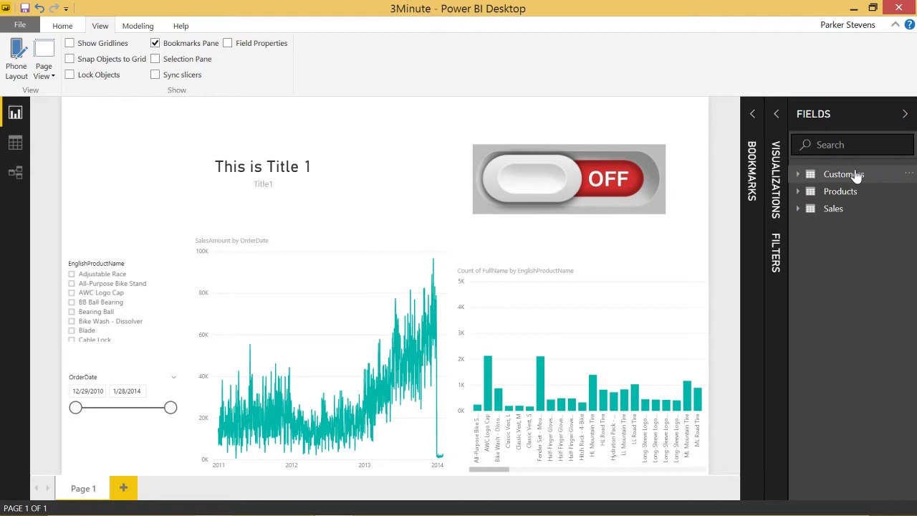
Inspect the Products–Sales–Customers relationships in model view, then return to the report page.
click(16, 172)
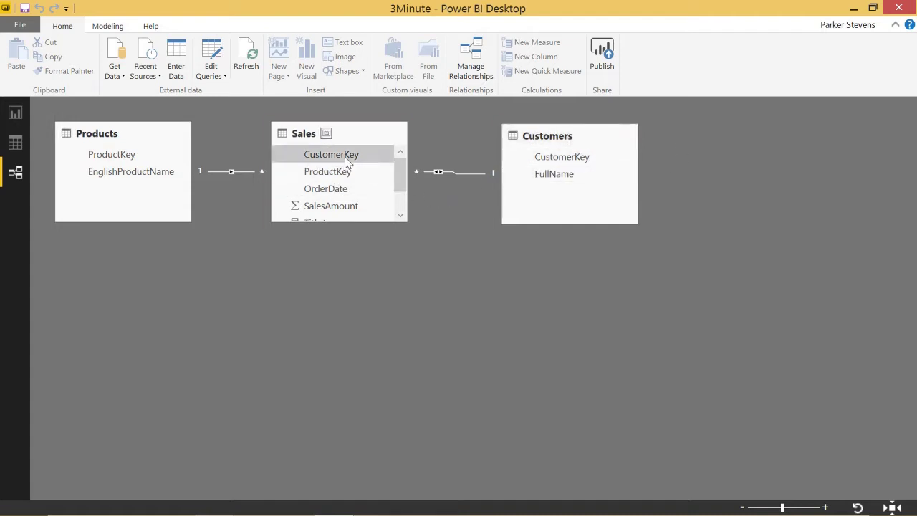
click(15, 112)
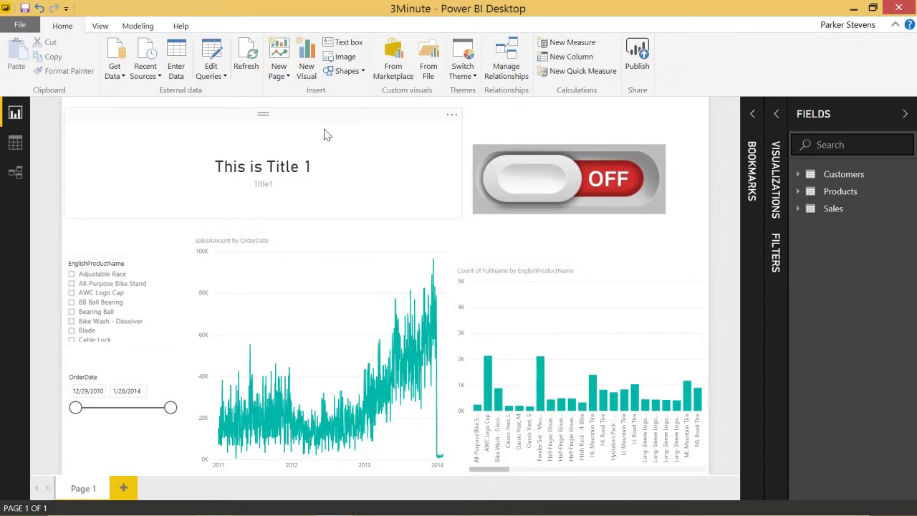
Expand Sales and check the Title1 and Title2 measure formulas returning 'This is Title 1' and 'This is Title 2'.
click(810, 208)
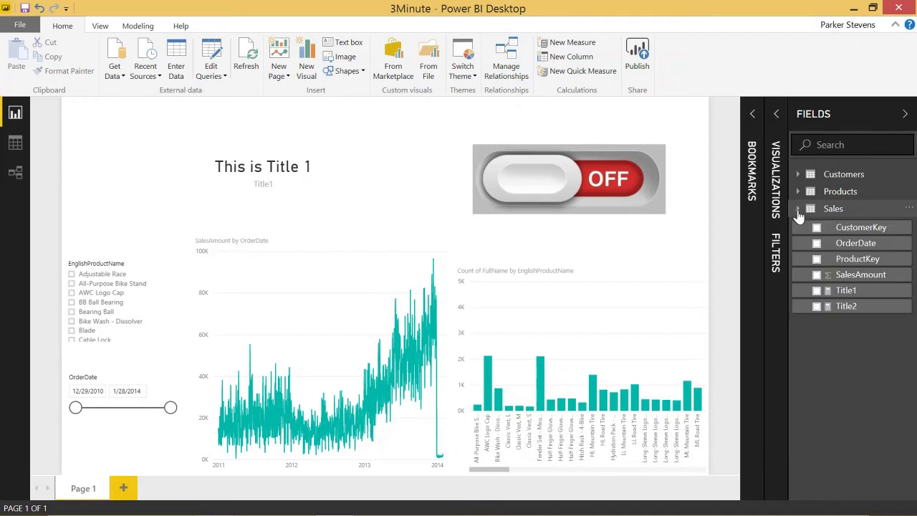
click(849, 291)
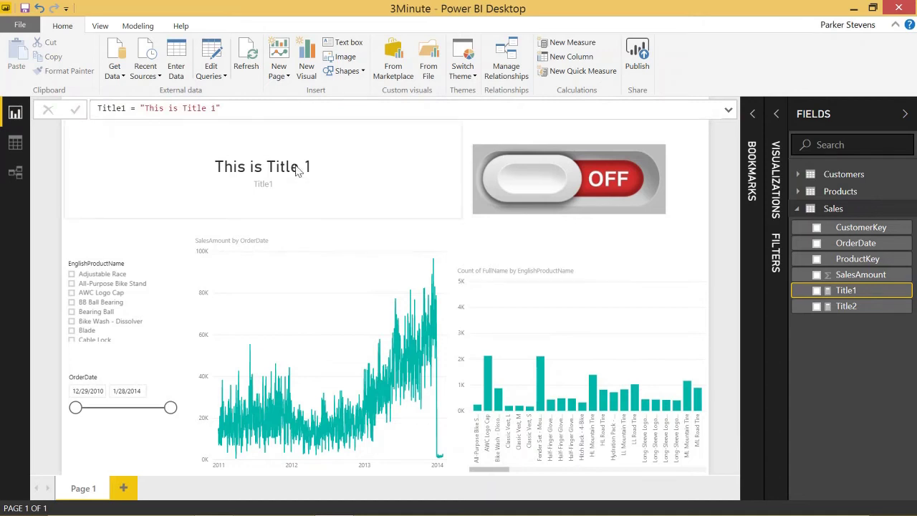
click(853, 309)
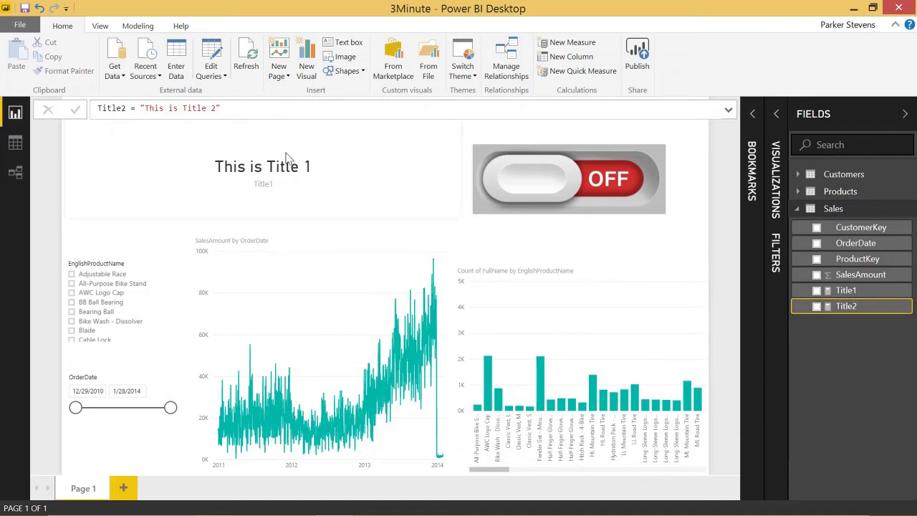
click(145, 244)
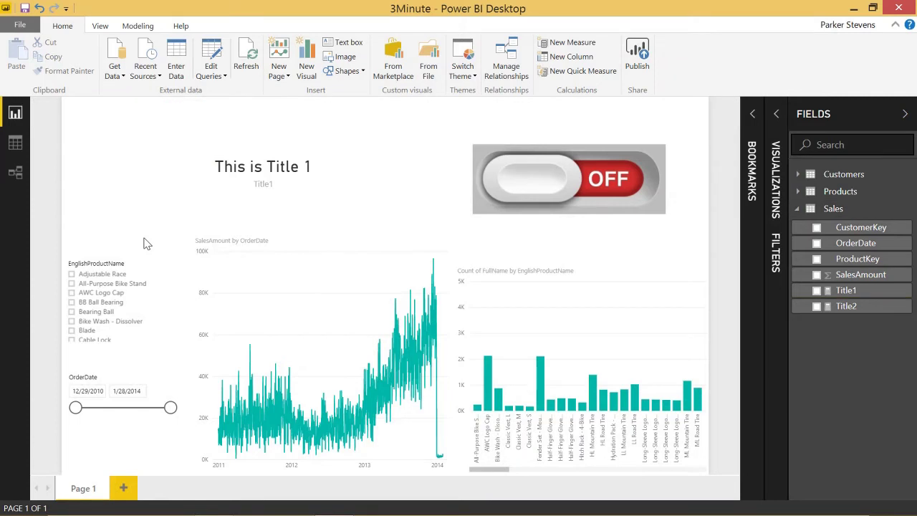
Show the Selection pane and select each visual: both slicers, the chart, the OFF image and the Title 1 card.
click(100, 26)
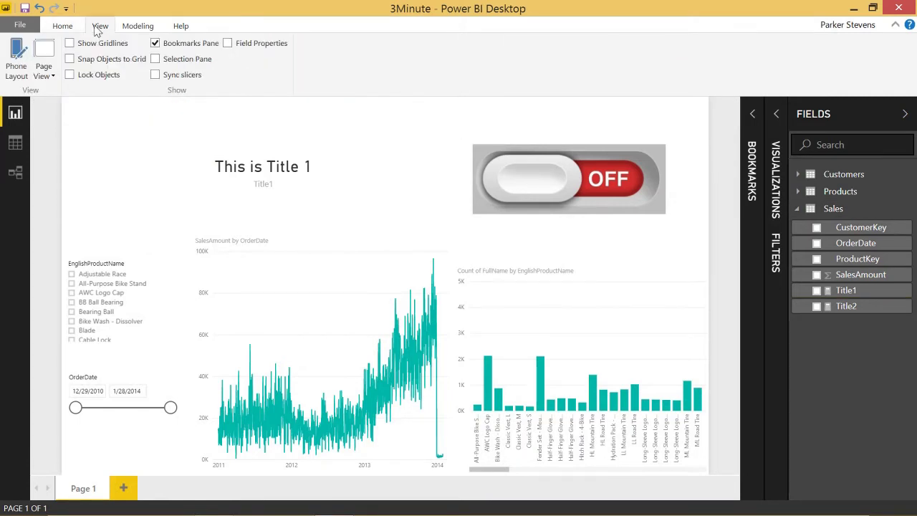
click(156, 59)
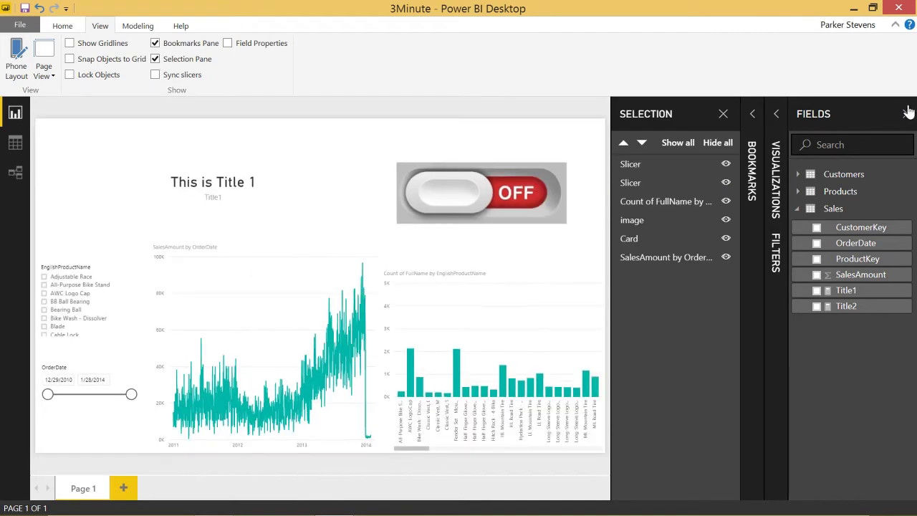
click(655, 167)
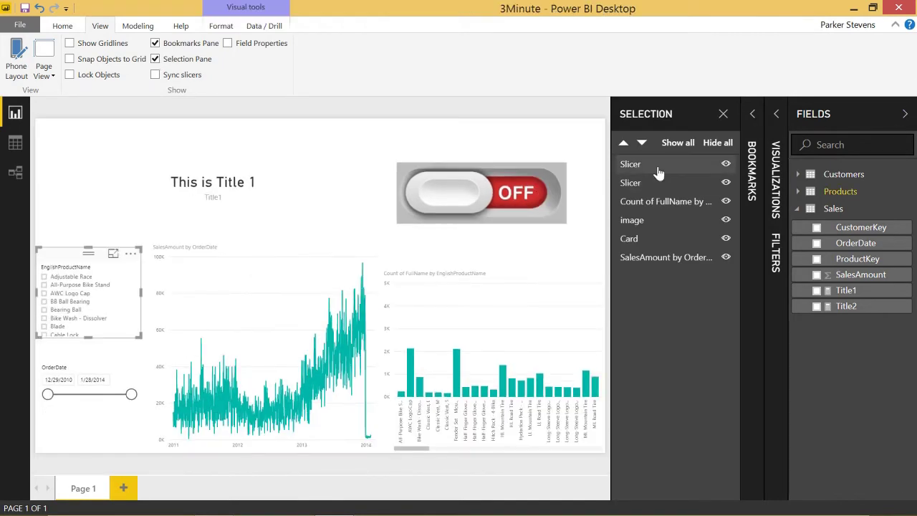
click(662, 185)
click(665, 203)
click(666, 220)
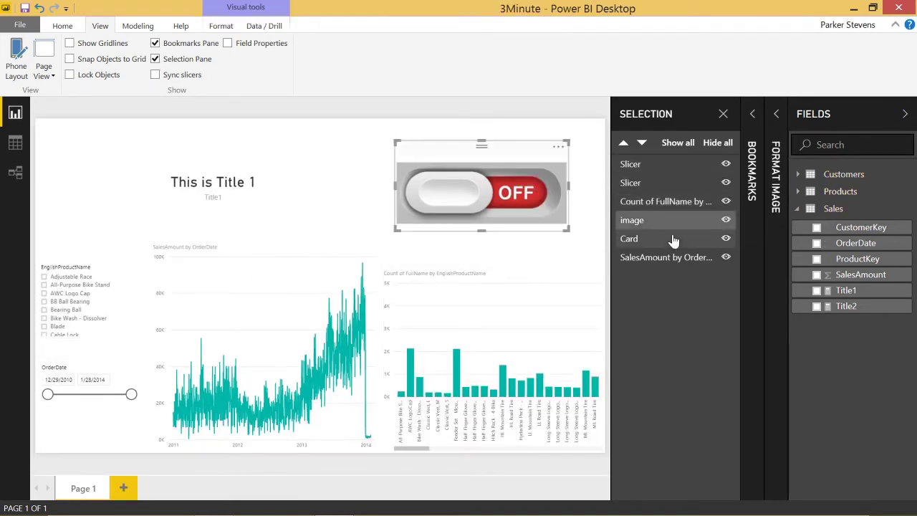
click(670, 240)
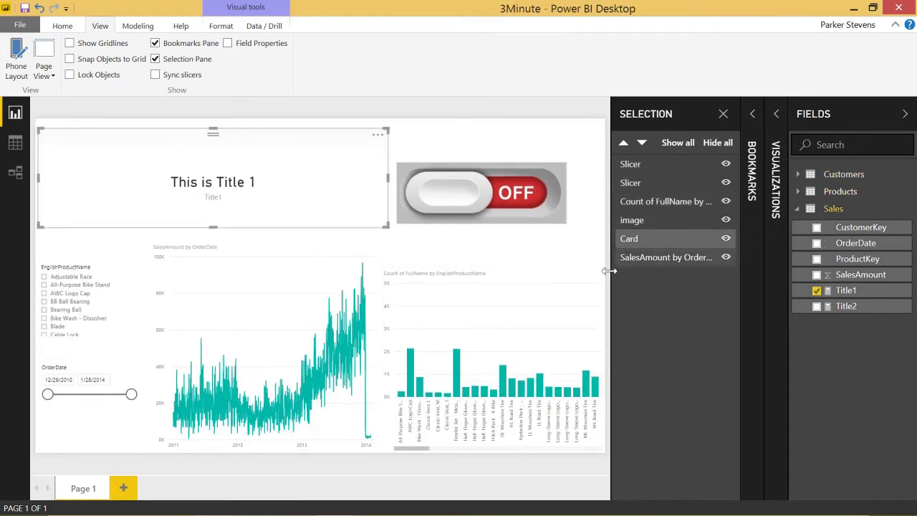
click(526, 147)
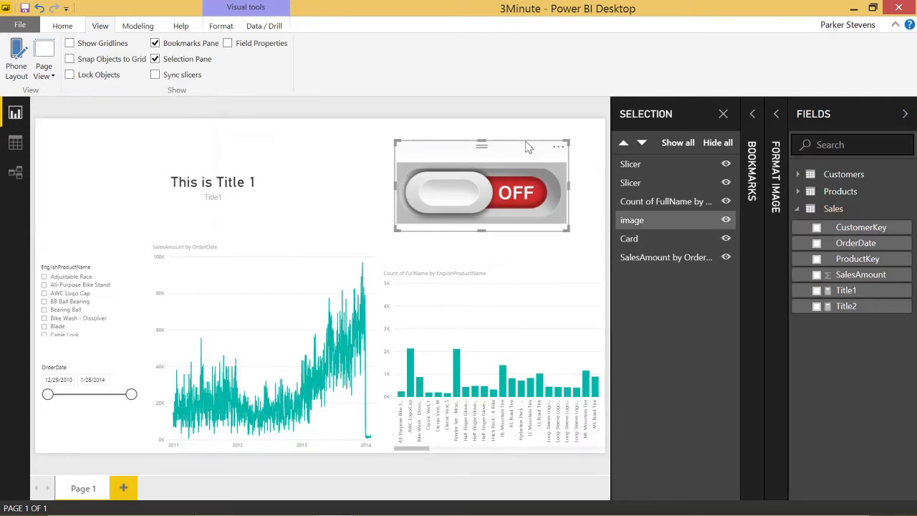
Hide the OFF image, Title 1 card and SalesAmount line chart, then make them visible again.
click(726, 220)
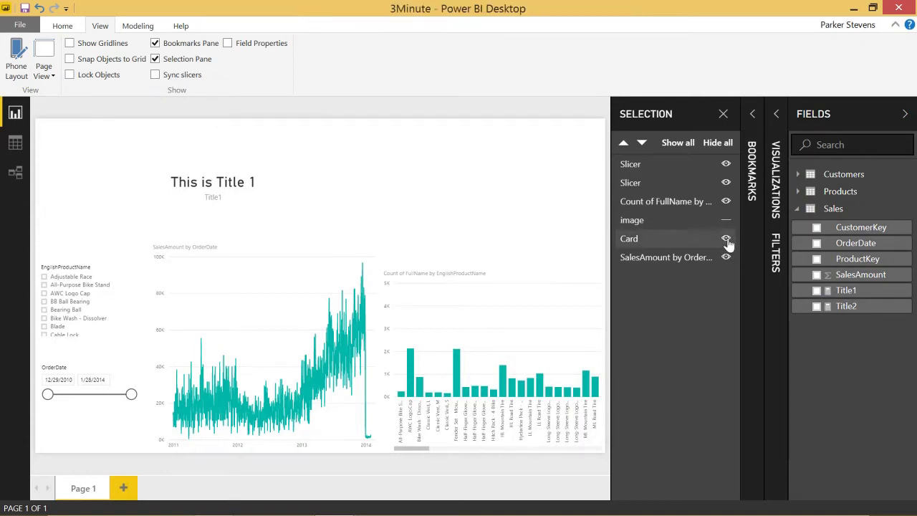
click(726, 239)
click(726, 258)
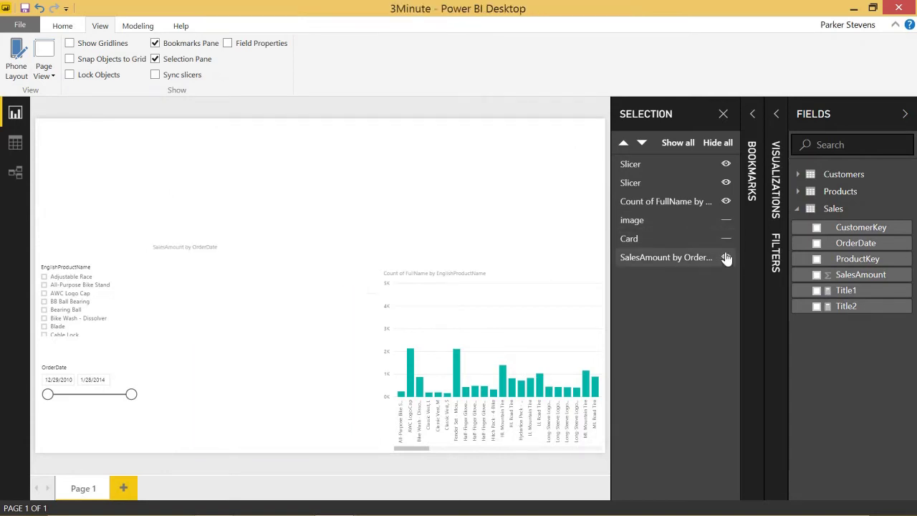
click(726, 258)
click(726, 238)
click(726, 221)
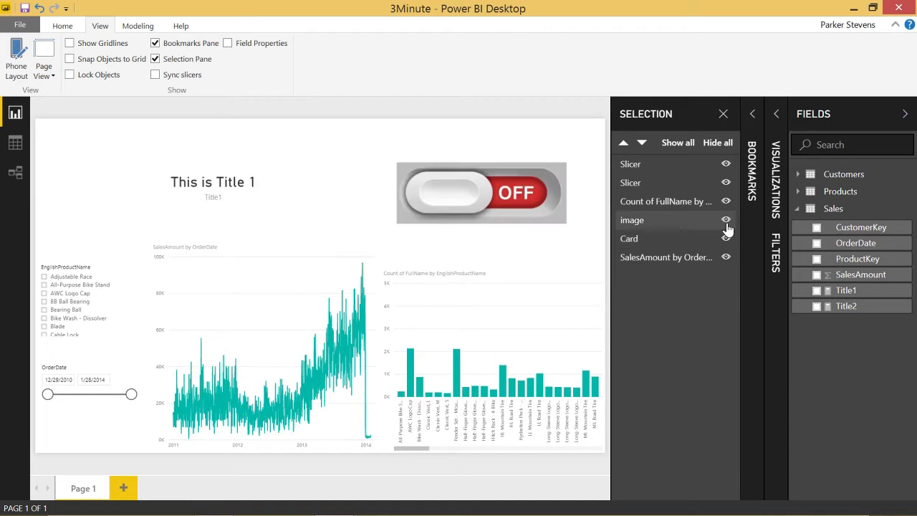
Delete the existing Home and 2nd Page bookmarks from the Bookmarks pane.
click(723, 115)
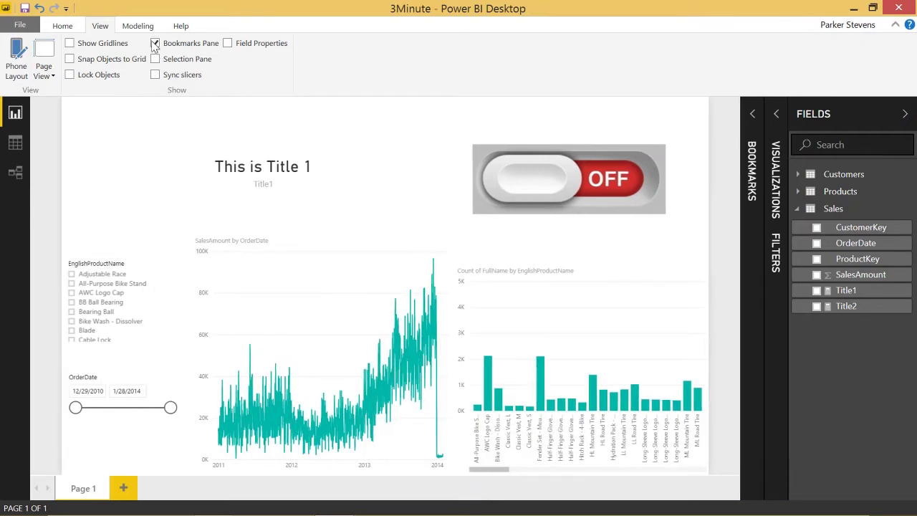
click(753, 113)
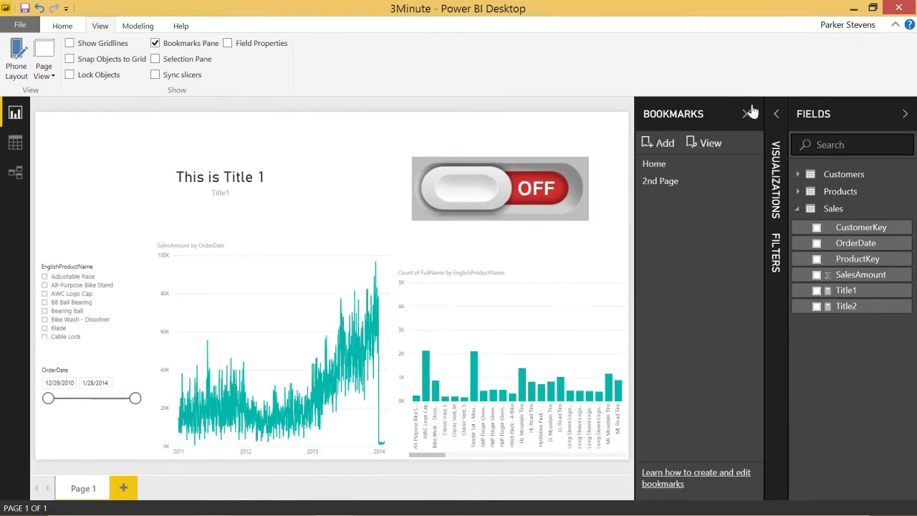
click(751, 165)
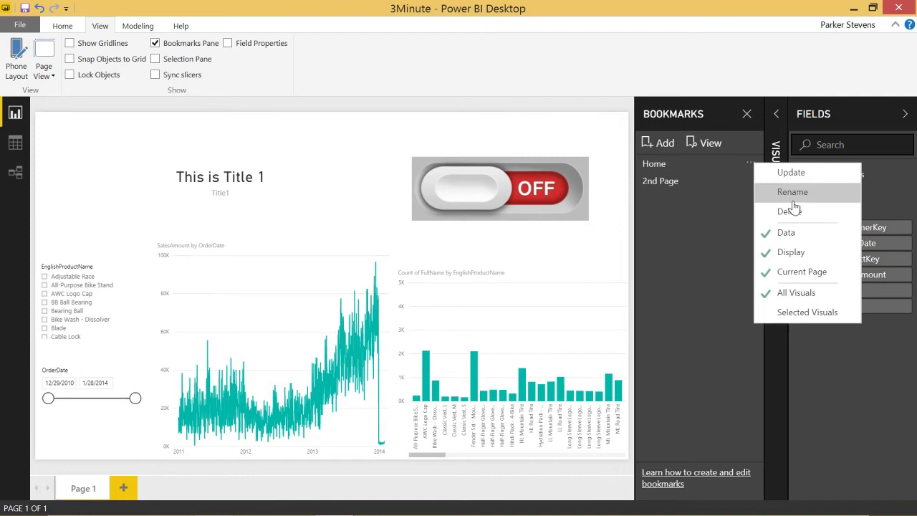
click(787, 207)
click(751, 165)
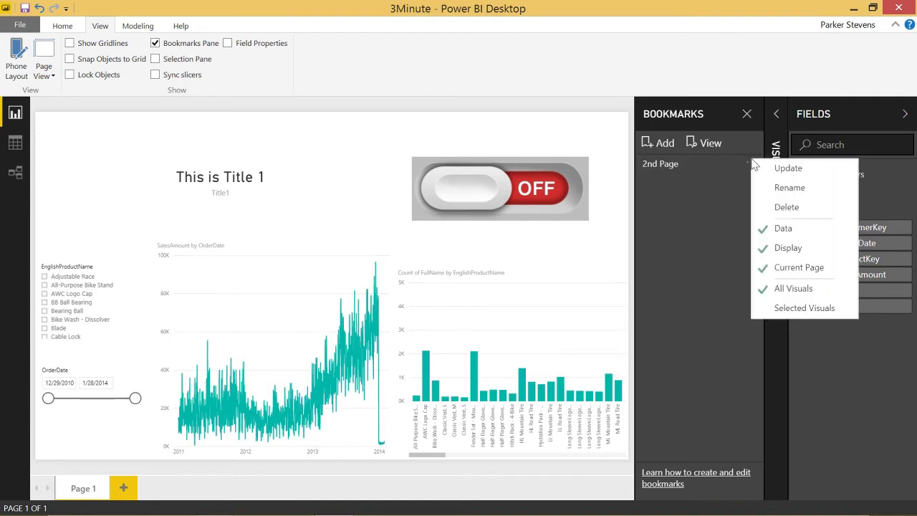
click(787, 207)
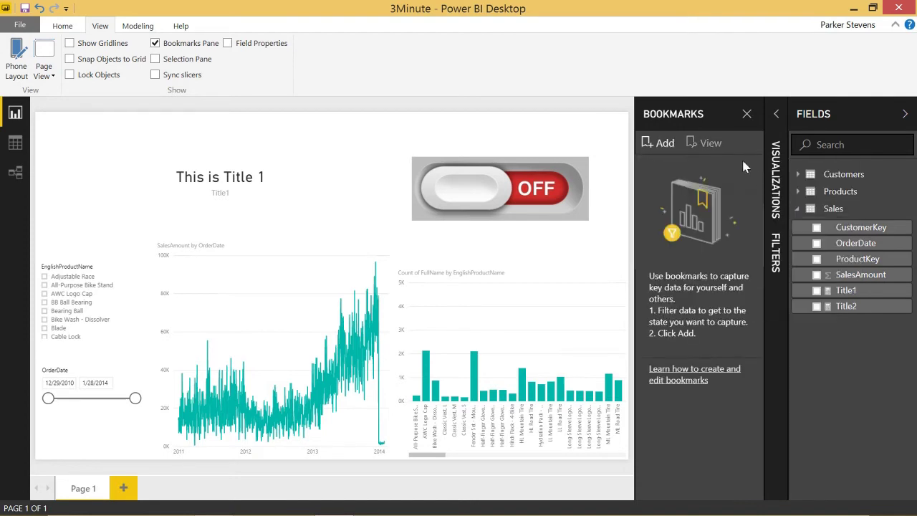
Add a bookmark of the current page and rename it to Home.
click(658, 145)
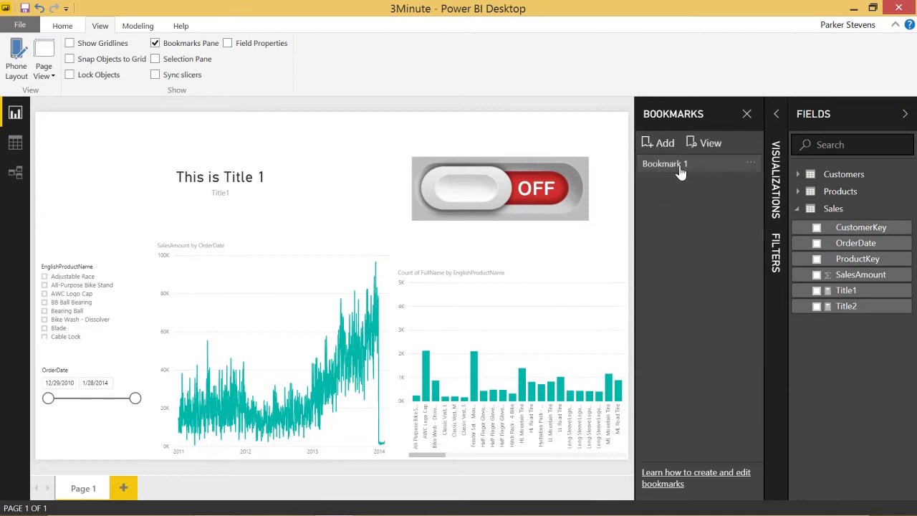
click(751, 165)
click(780, 195)
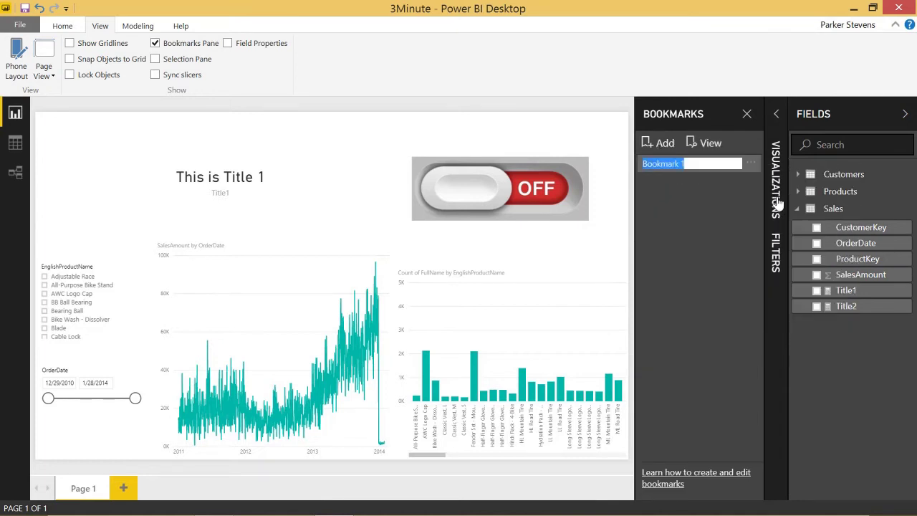
text(Home)
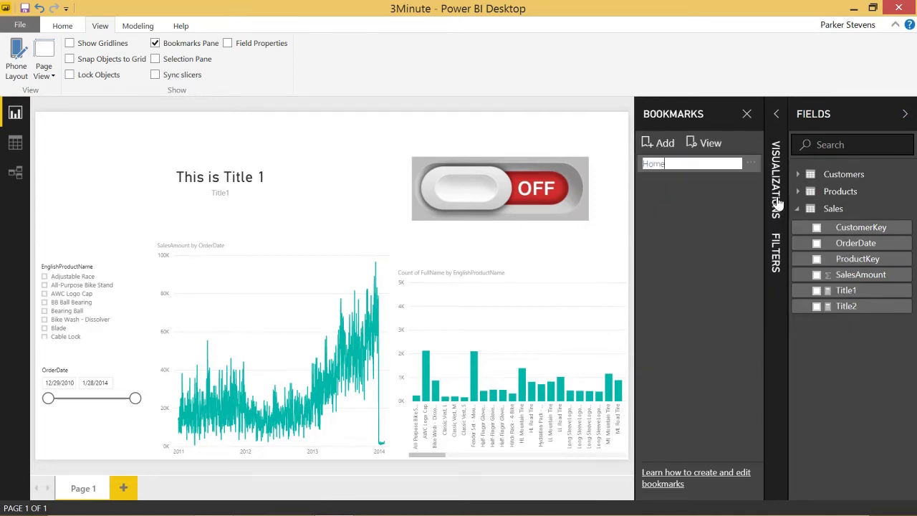
key(Return)
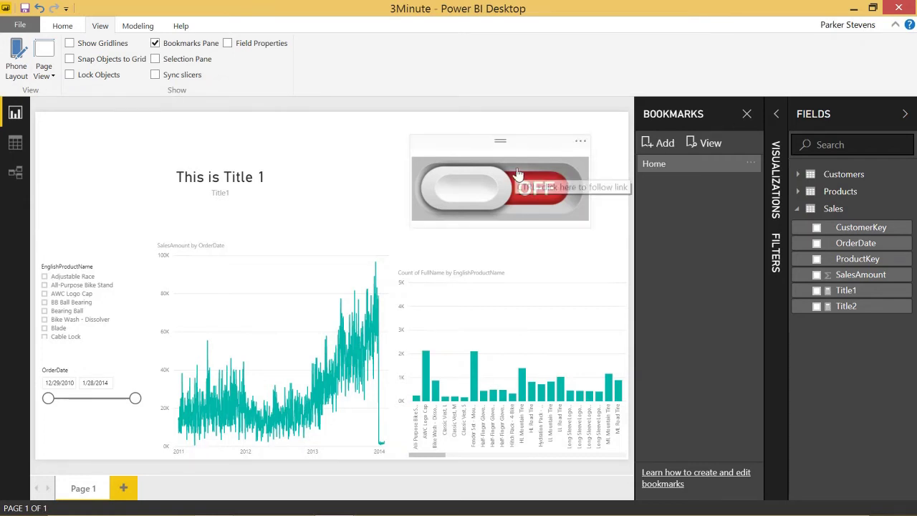
With the Home view applied, hide the OFF switch image and the Title 1 card in the Selection pane.
click(155, 59)
click(731, 164)
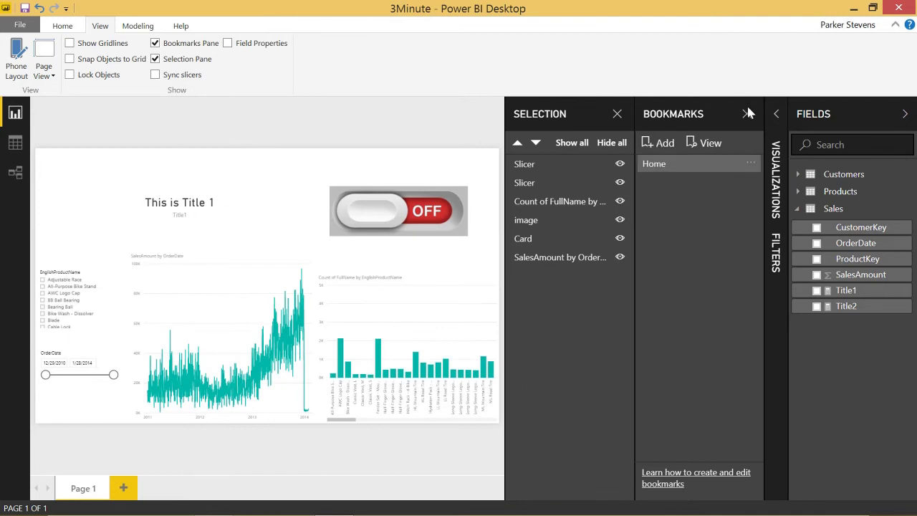
click(748, 115)
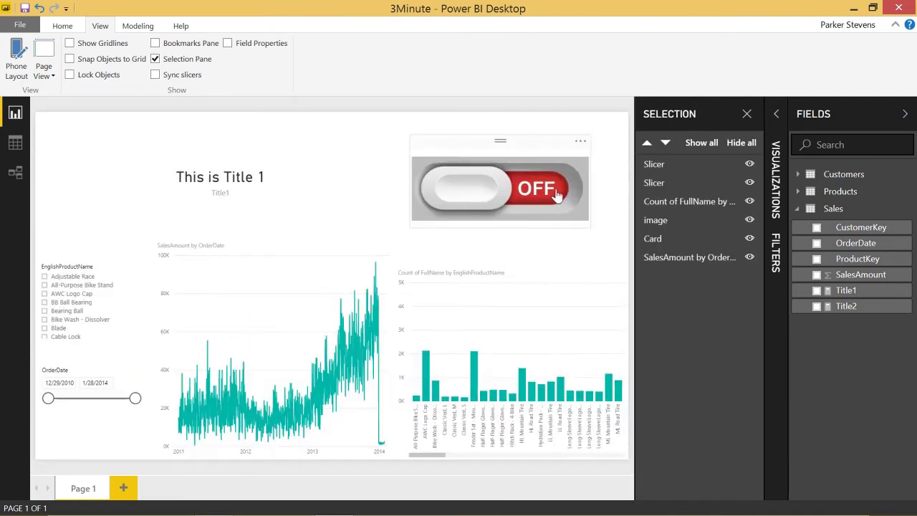
click(750, 220)
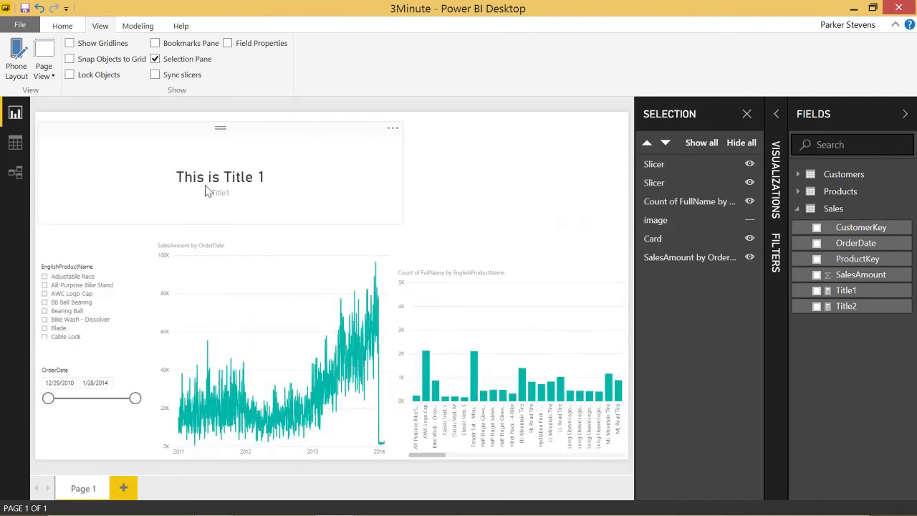
click(750, 239)
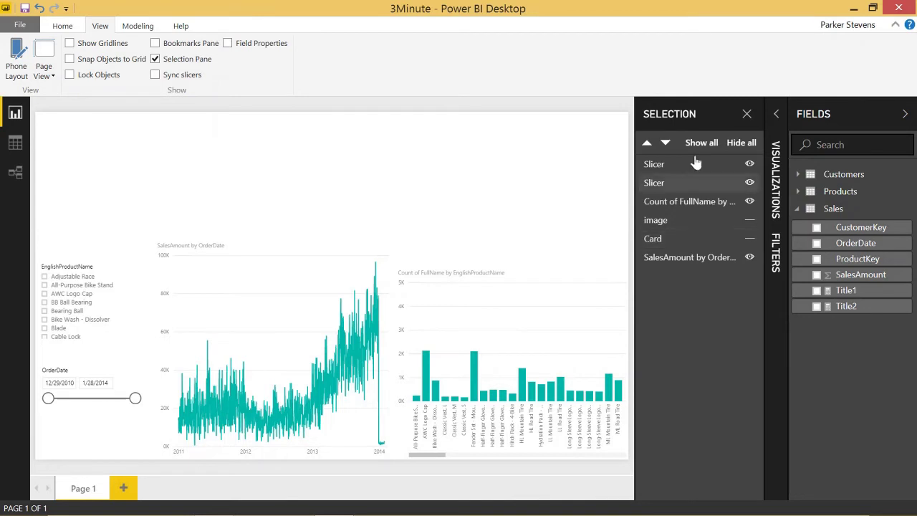
Add a wide, short card at the top-left of the page showing the Title2 measure.
click(747, 115)
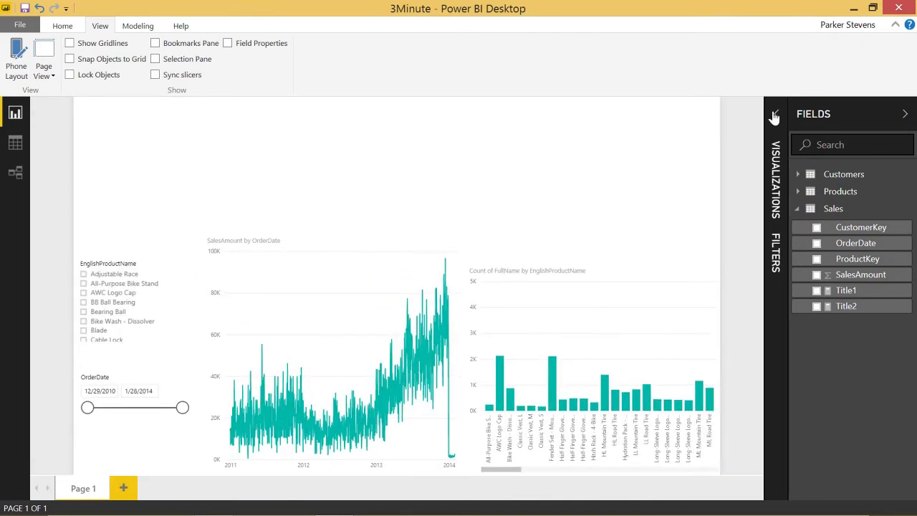
click(774, 115)
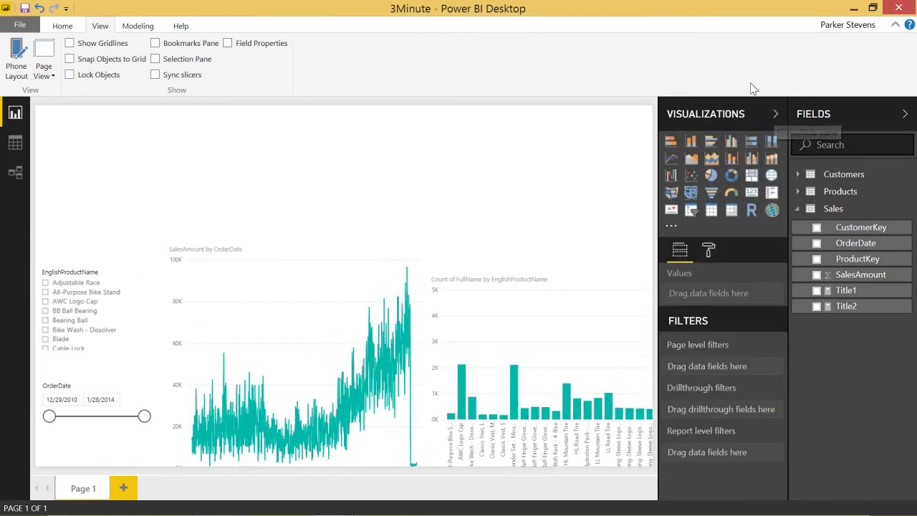
click(751, 192)
drag(119, 139, 106, 109)
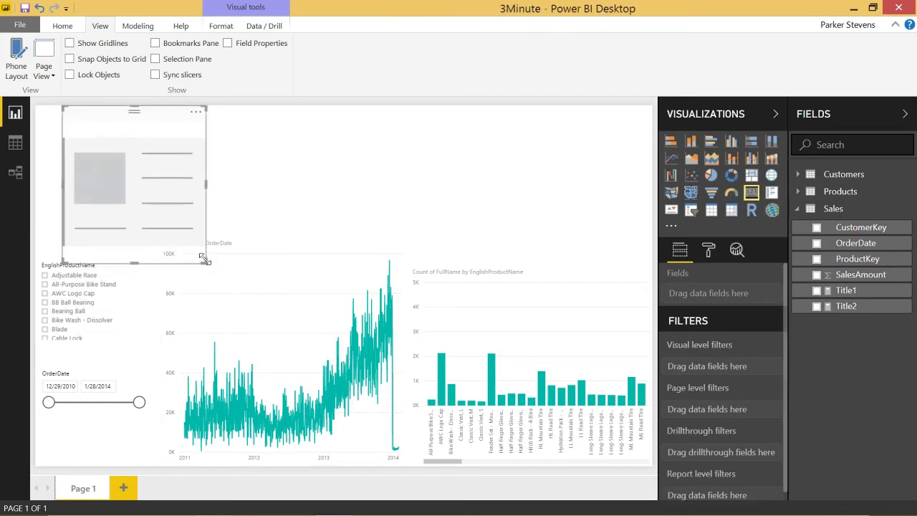
drag(207, 261, 344, 219)
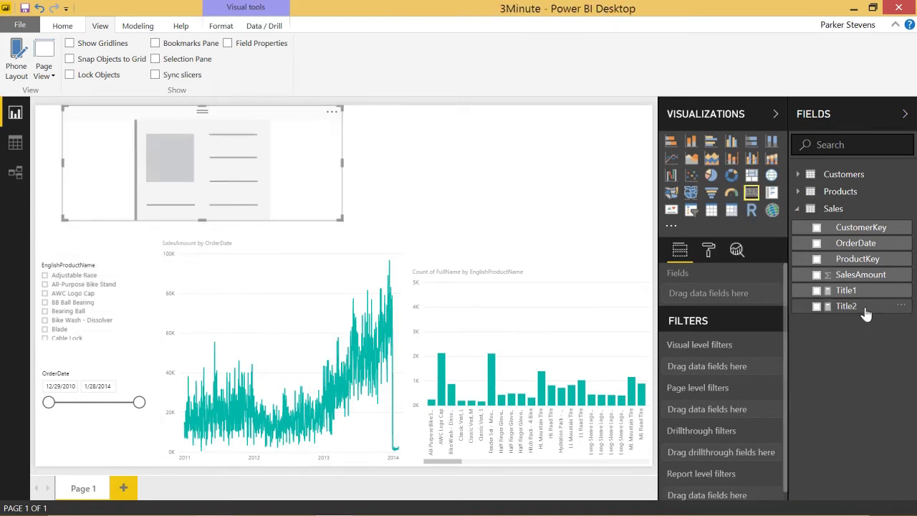
drag(865, 308, 252, 161)
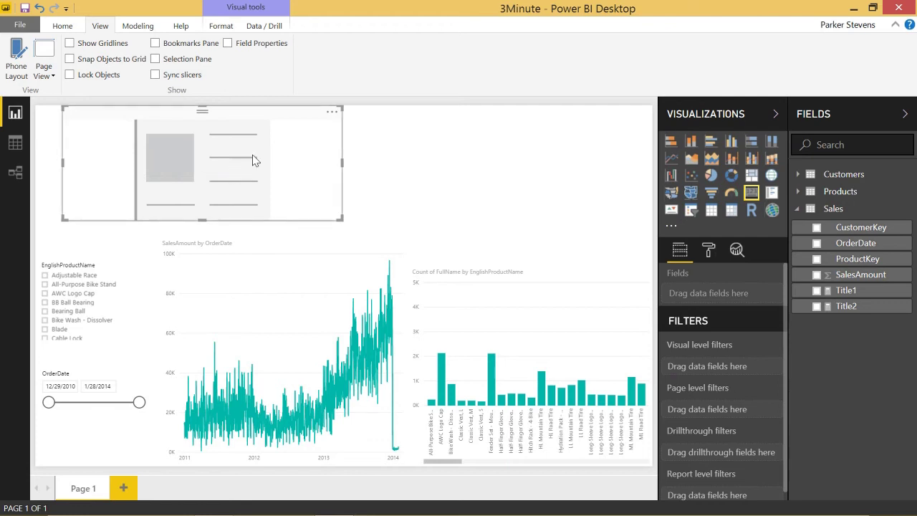
drag(846, 306, 716, 297)
click(535, 180)
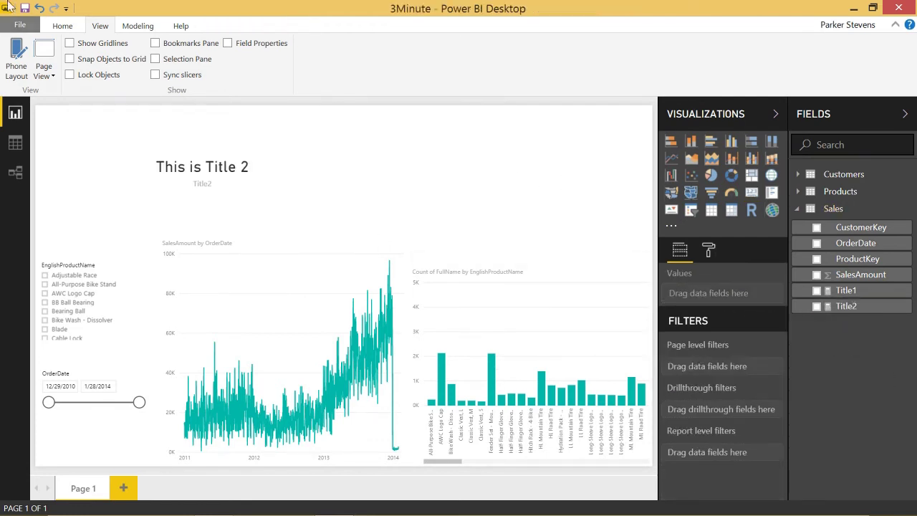
Insert the ON switch image and move it to the top middle of the page.
click(62, 27)
click(333, 58)
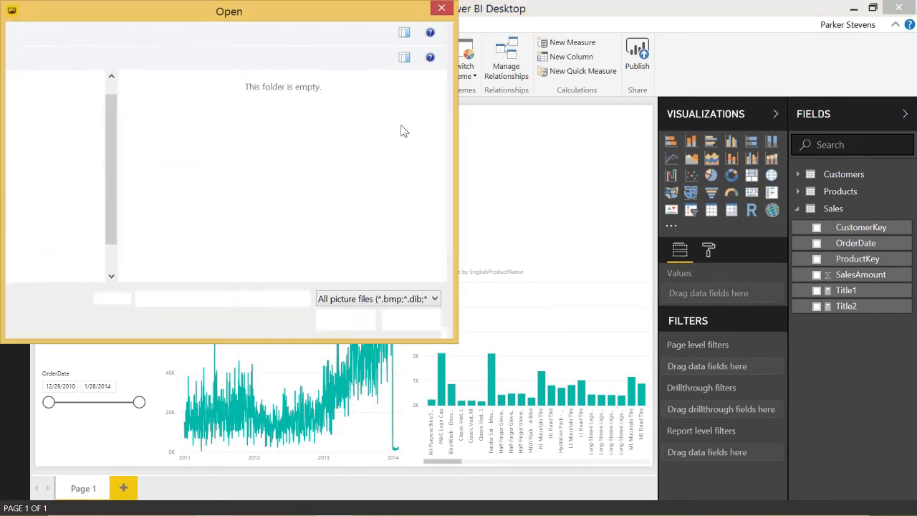
click(344, 121)
click(341, 320)
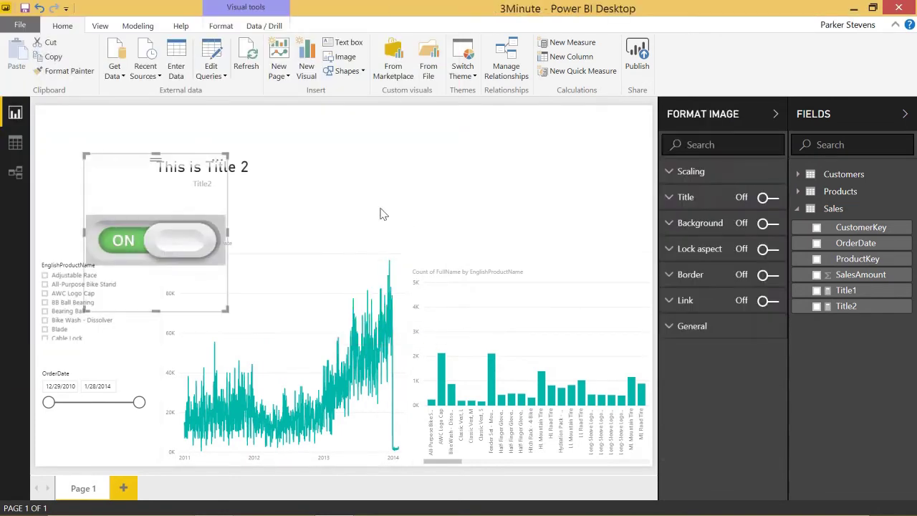
drag(223, 230, 440, 158)
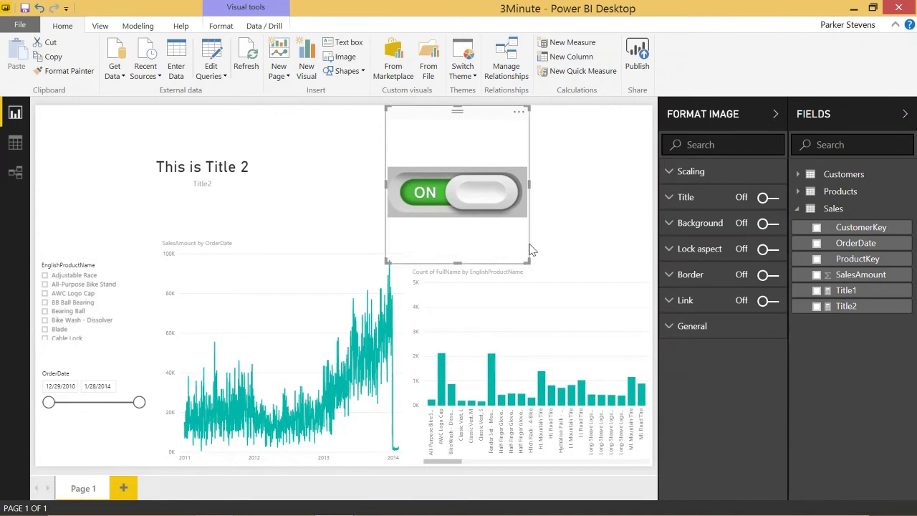
Widen the ON image, then filter to Bike Wash - Dissolver from 3/17/2012 to 4/18/2013.
drag(529, 258, 586, 222)
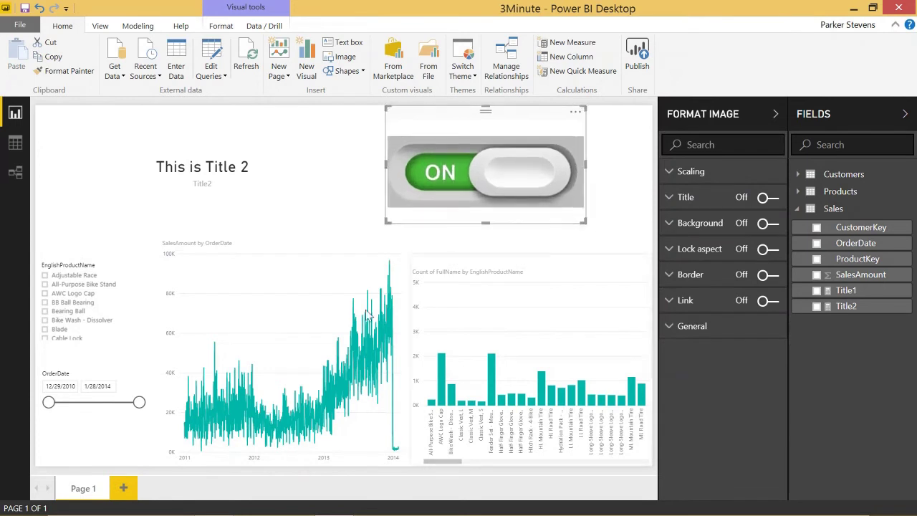
click(54, 320)
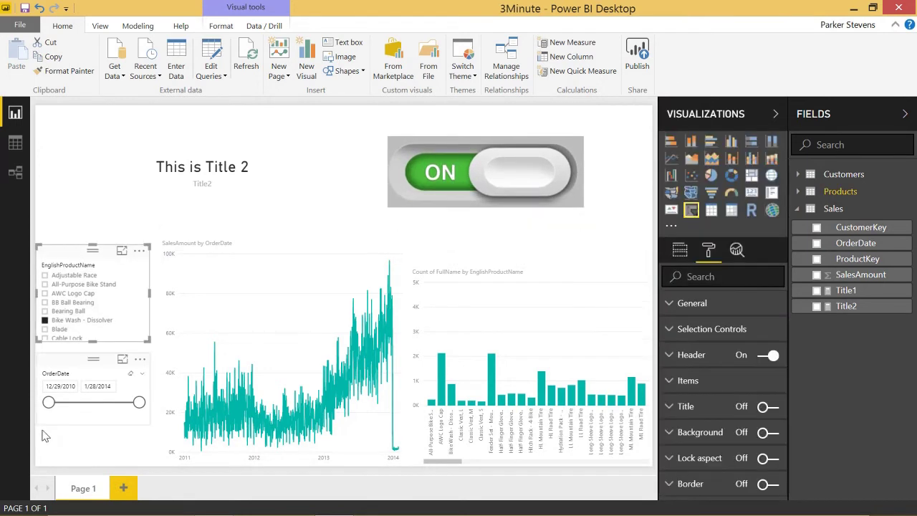
drag(49, 406, 84, 405)
drag(139, 403, 116, 403)
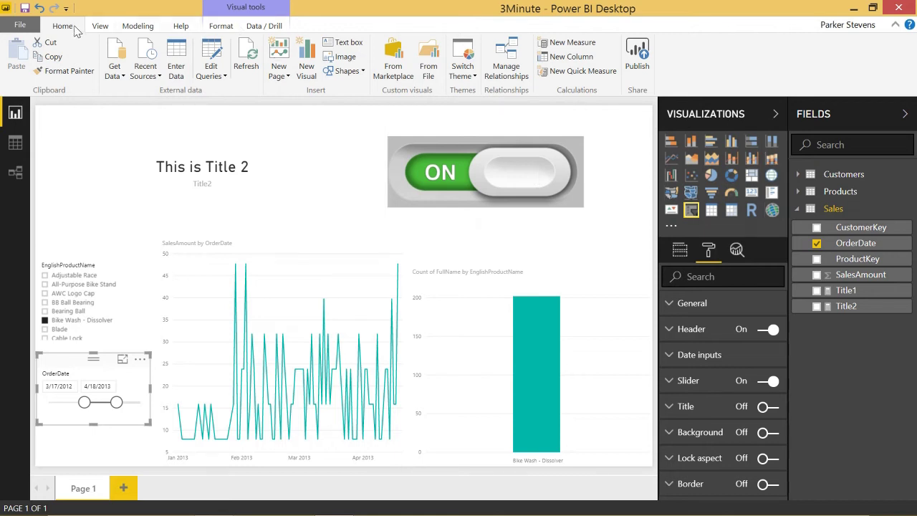
Add a bookmark of the Title 2 and ON switch layout and rename it '2nd Page'.
click(99, 27)
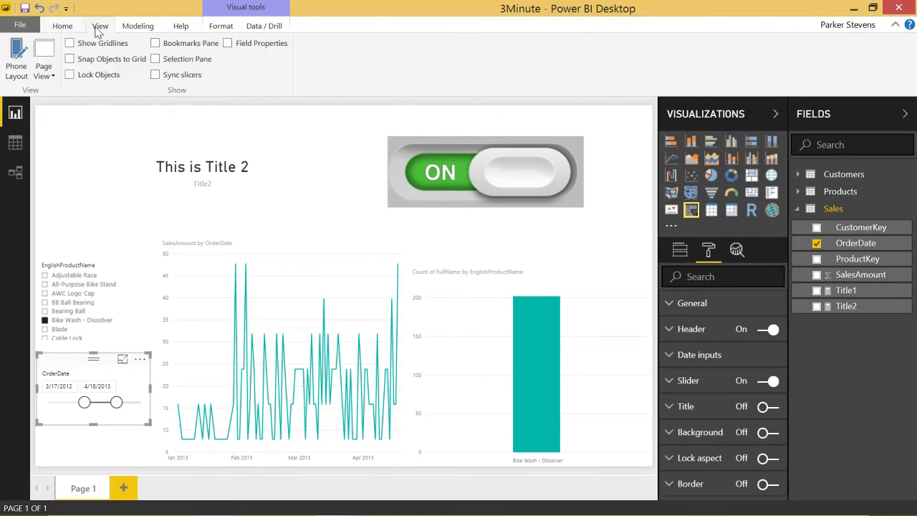
click(155, 44)
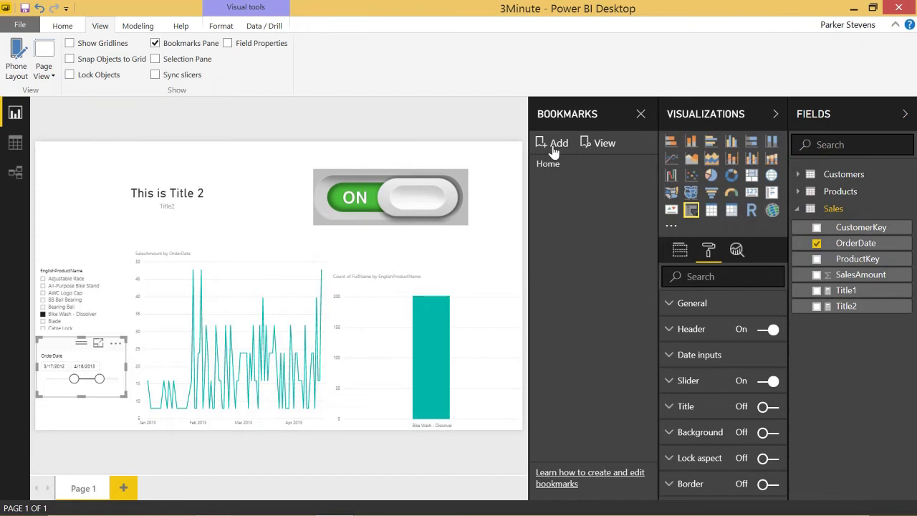
click(554, 147)
click(645, 181)
click(665, 207)
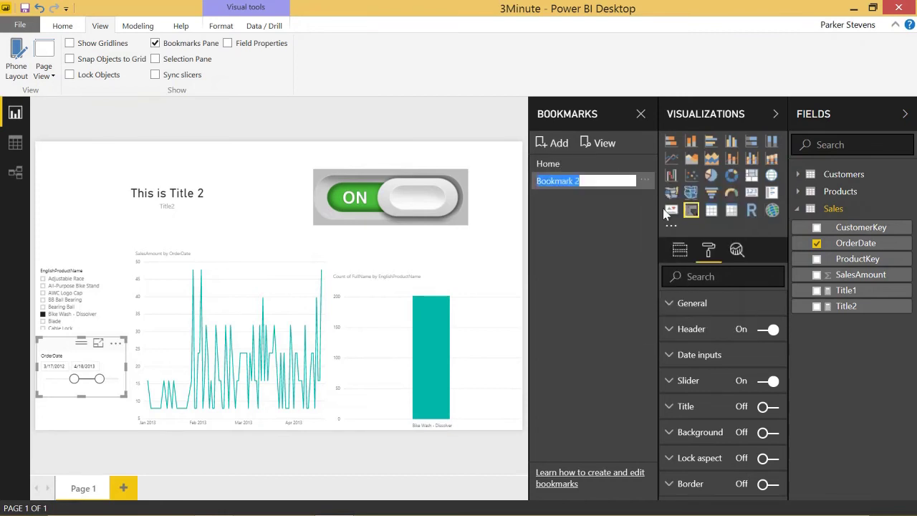
text(2r)
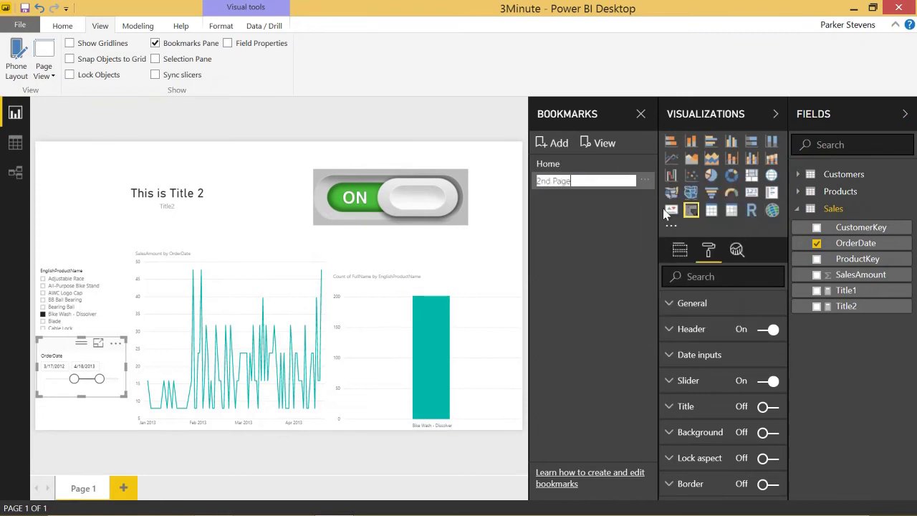
key(Return)
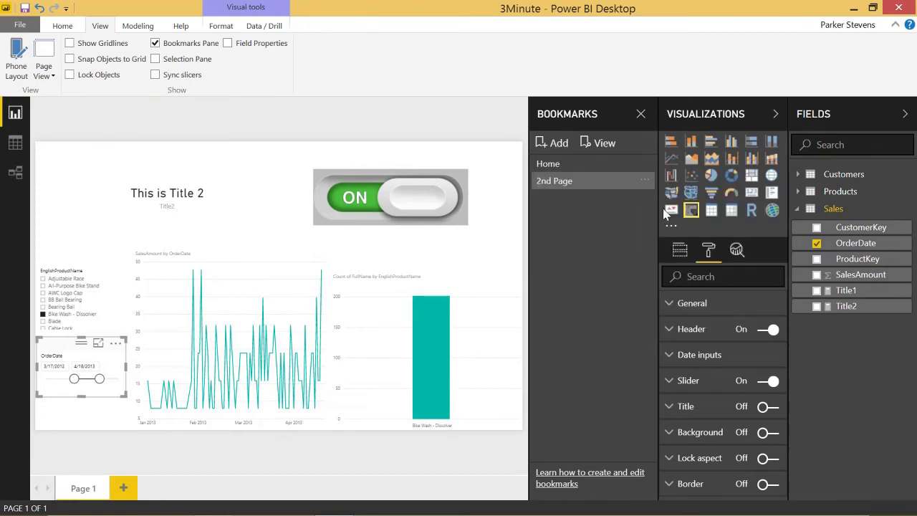
Test the Home and 2nd Page bookmarks in turn, ending on Home, then select the ON image.
click(552, 164)
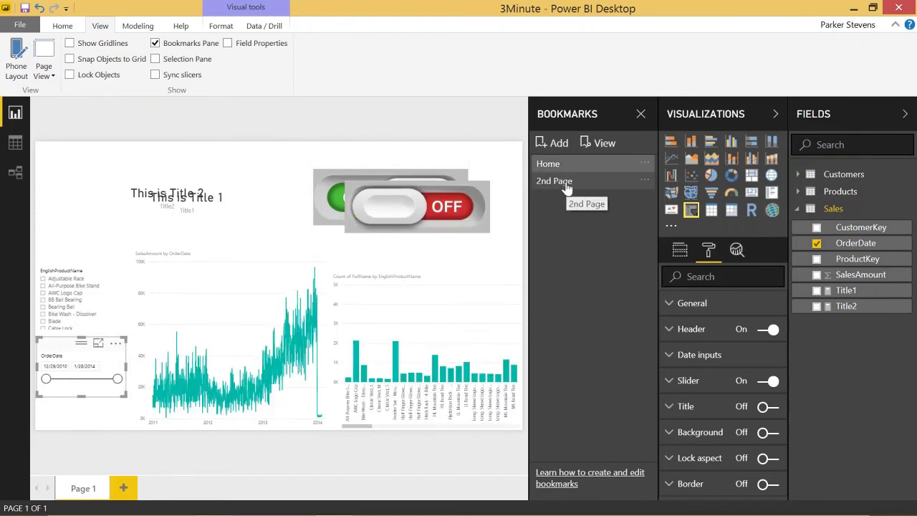
click(565, 184)
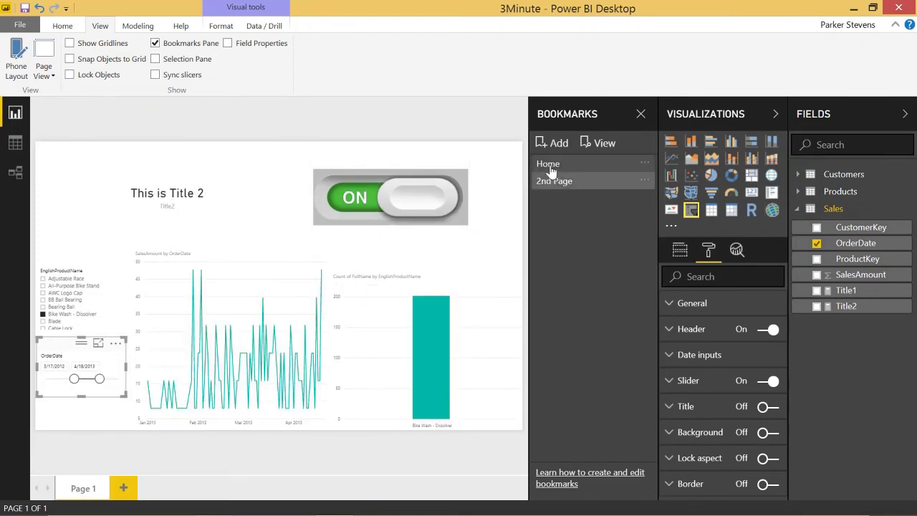
click(550, 169)
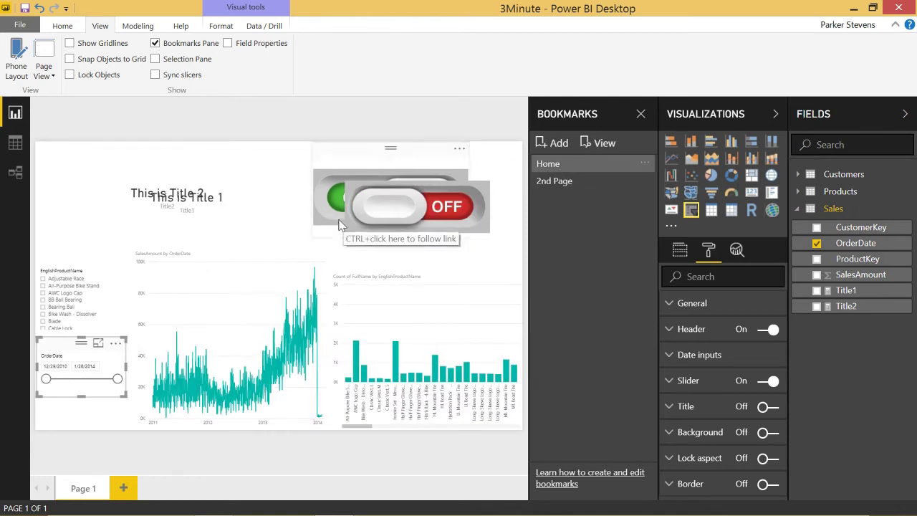
click(343, 159)
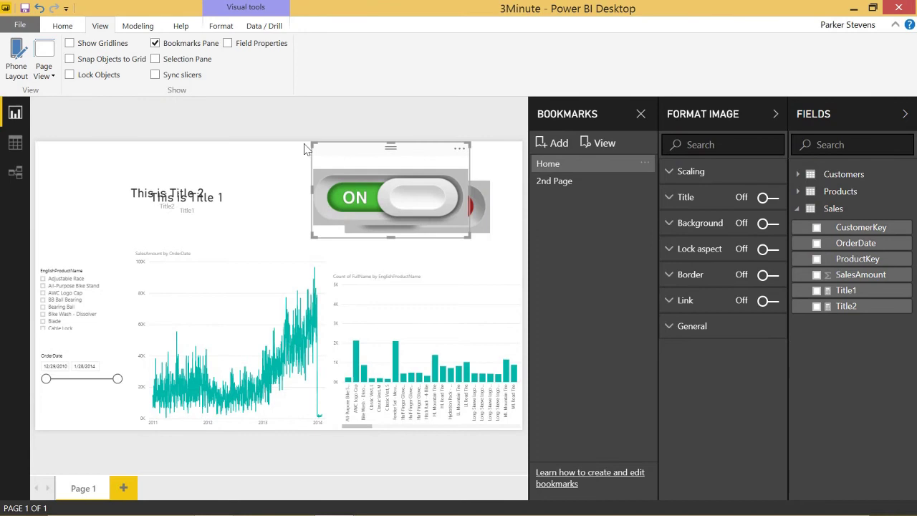
Hide the ON switch image and the Title 2 card in the Selection pane.
click(157, 58)
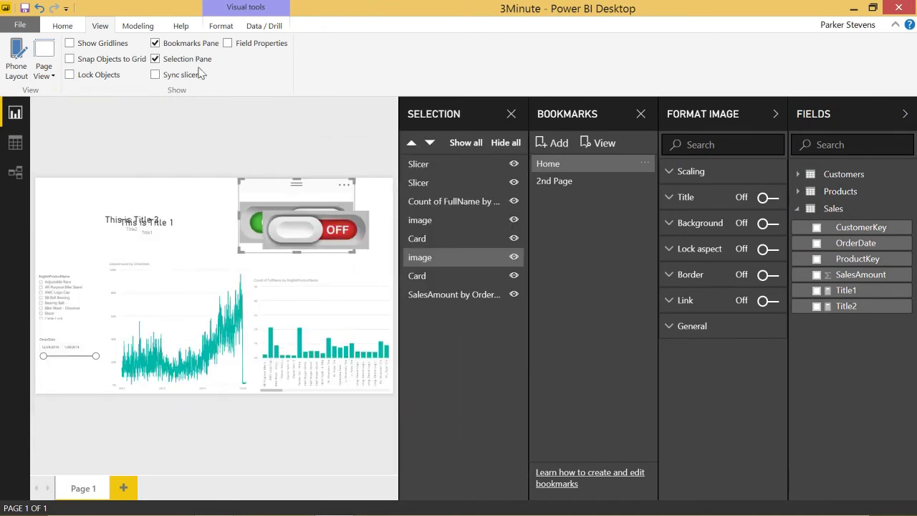
click(775, 114)
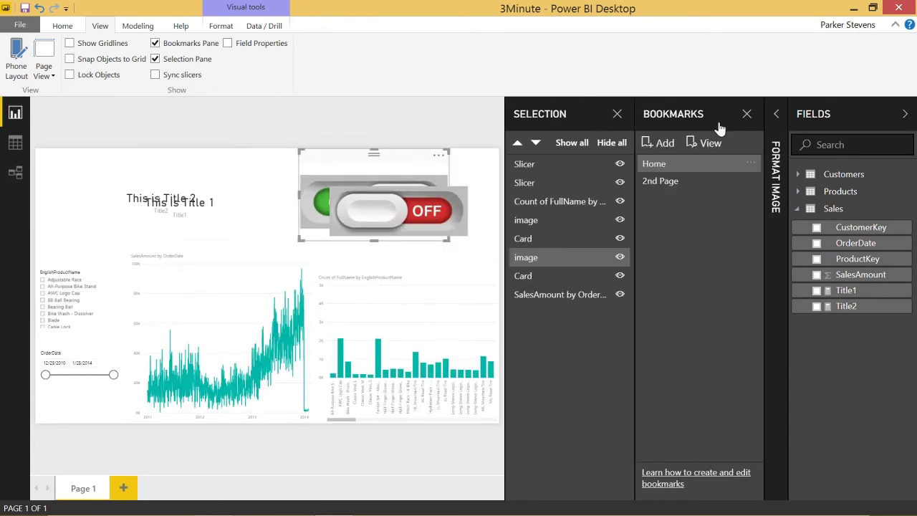
click(621, 258)
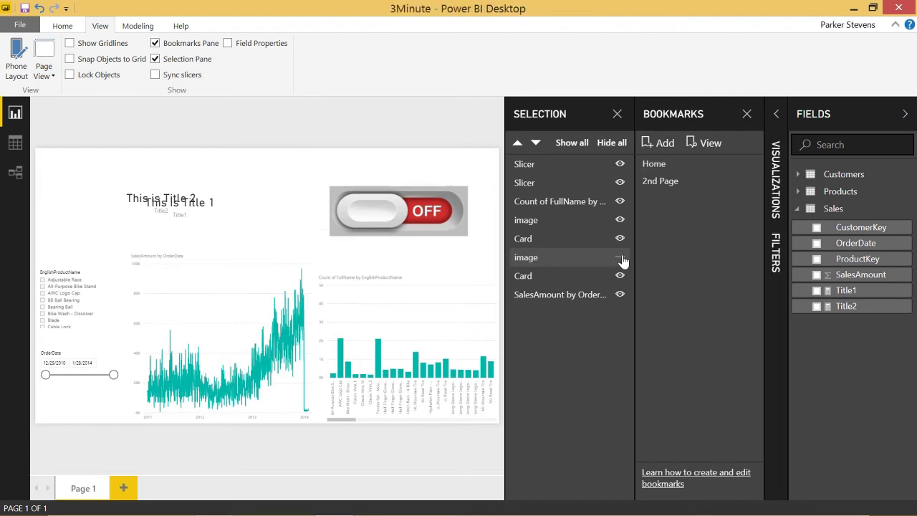
click(545, 278)
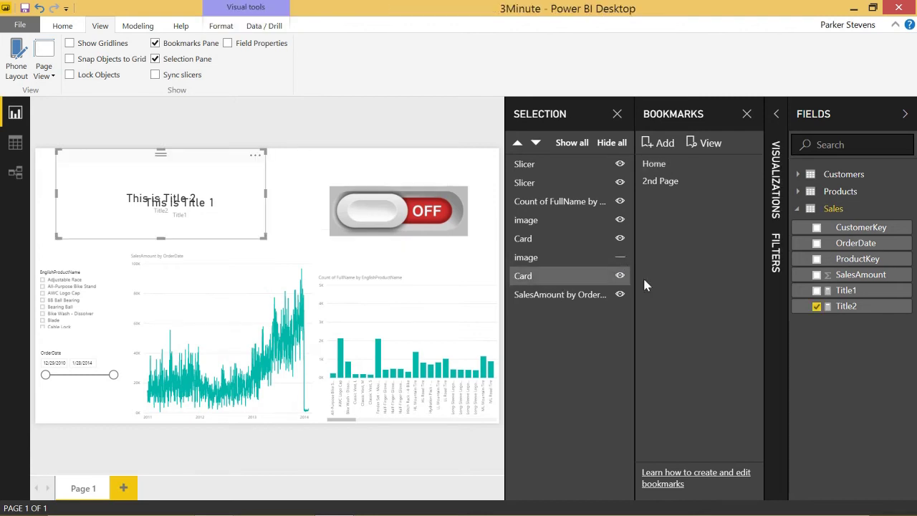
click(620, 278)
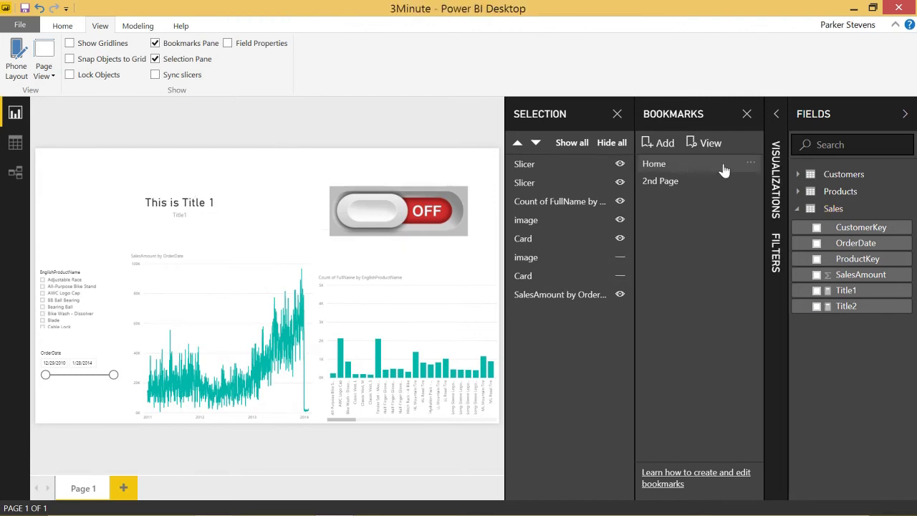
Update the Home bookmark with this view and test it against 2nd Page.
click(750, 165)
click(778, 175)
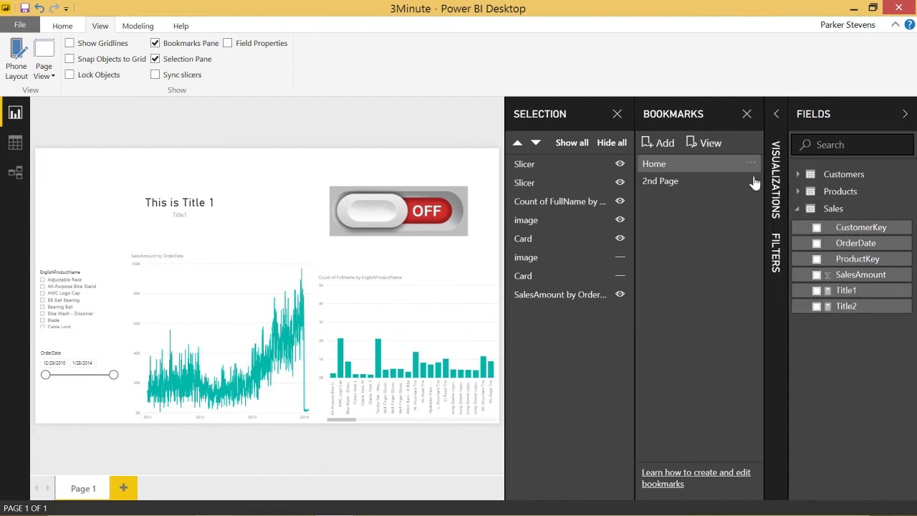
click(659, 183)
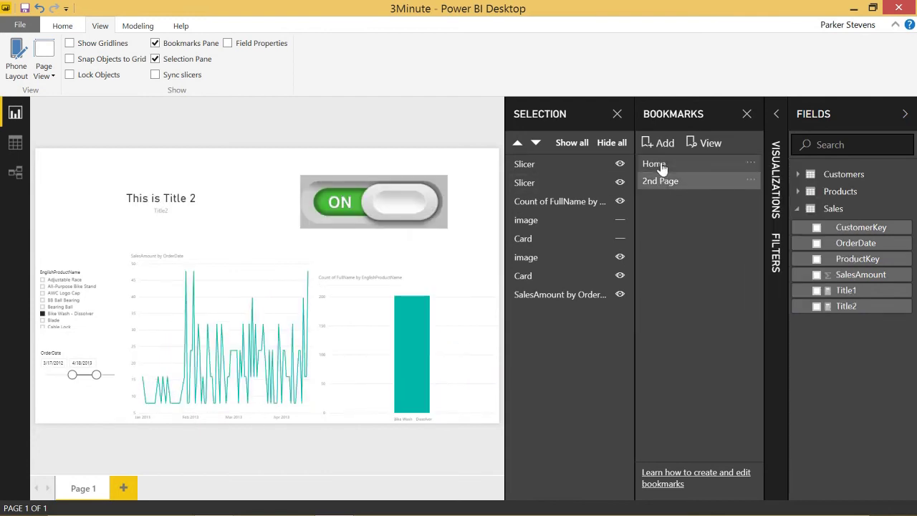
click(665, 165)
click(665, 181)
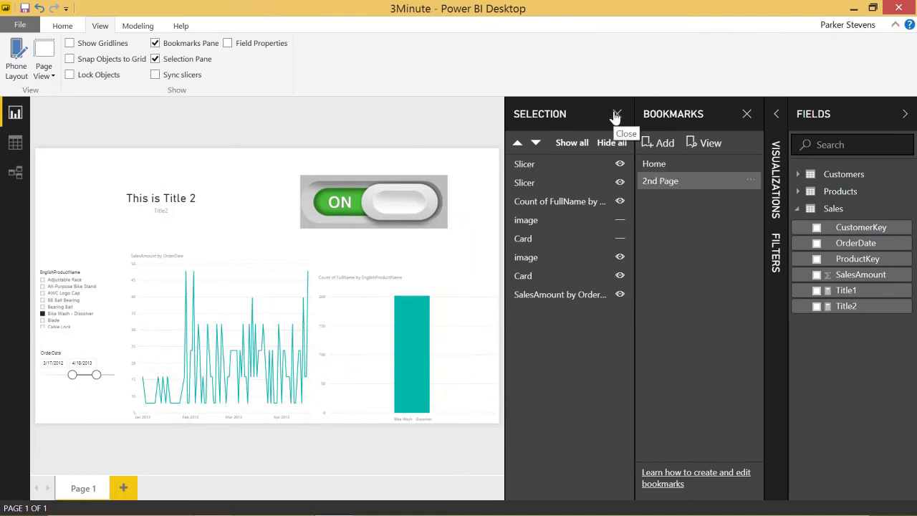
click(615, 115)
From the Home view, give the OFF switch image a Bookmark-type link to the 2nd Page bookmark.
click(655, 164)
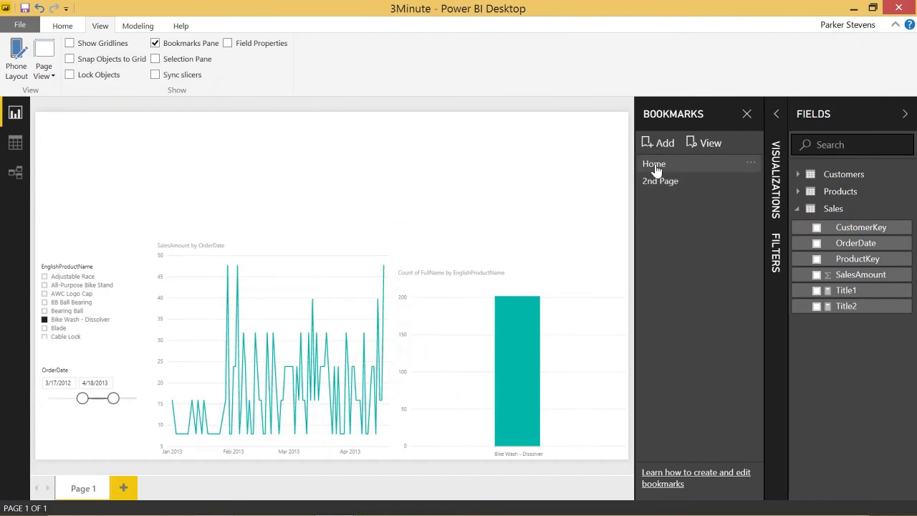
click(558, 191)
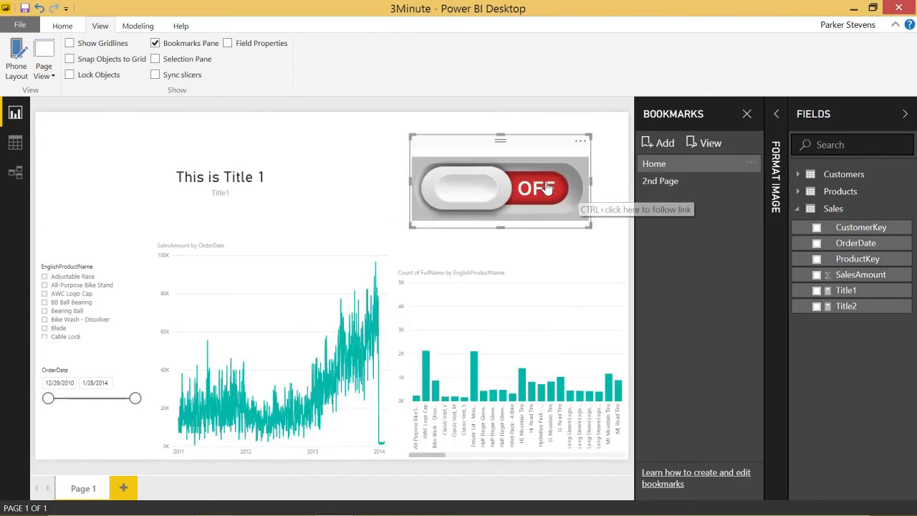
click(777, 114)
click(685, 305)
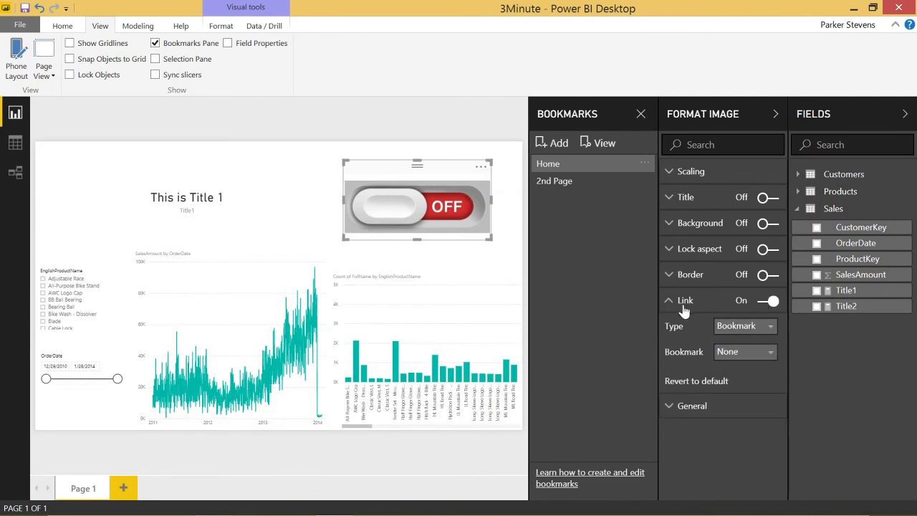
click(743, 326)
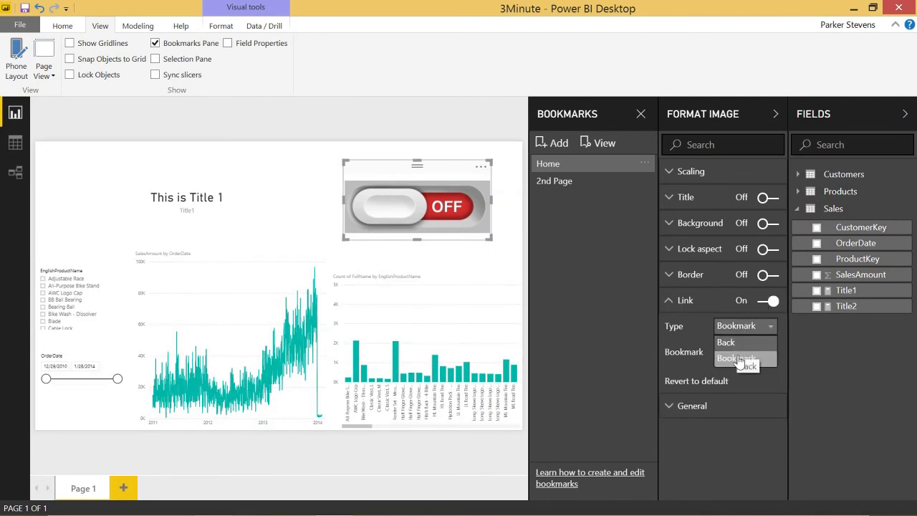
click(740, 361)
click(741, 358)
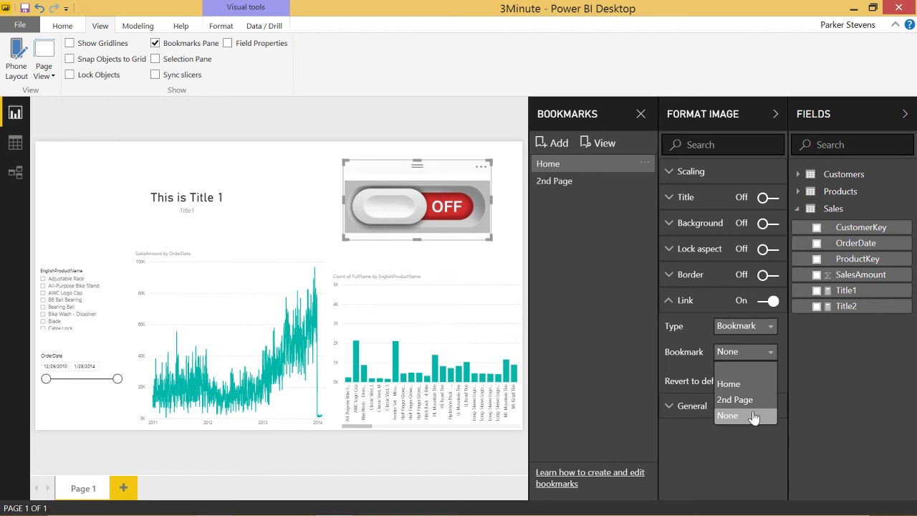
click(746, 405)
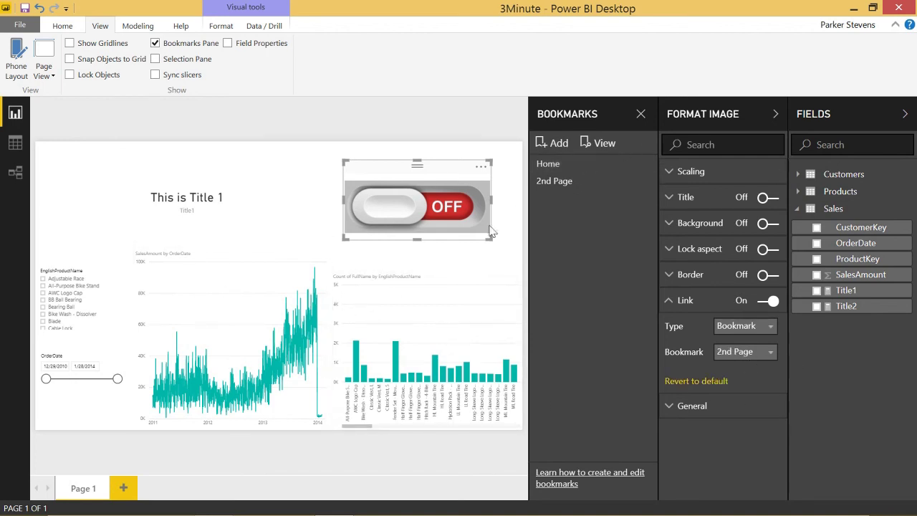
On the 2nd Page view, turn on the ON image's link, set it to Bookmark 'Home', and collapse Format Image.
click(560, 185)
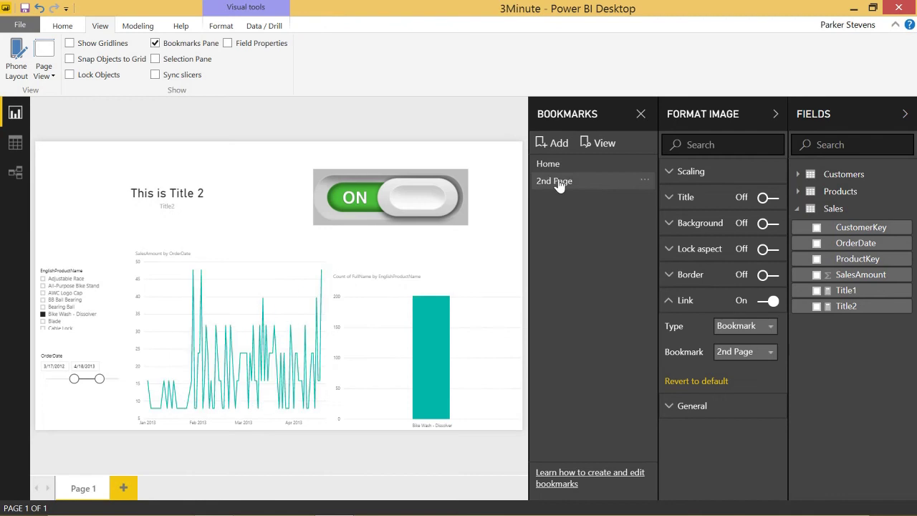
click(372, 214)
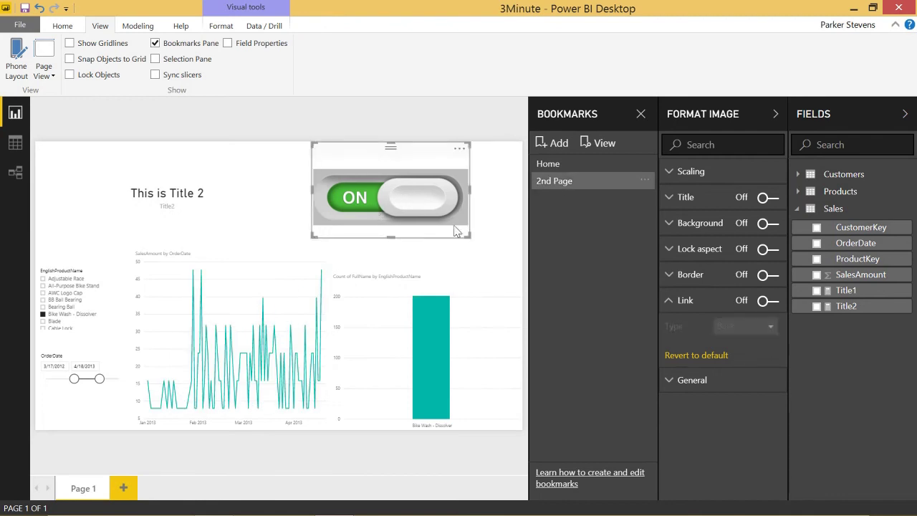
click(767, 301)
click(765, 328)
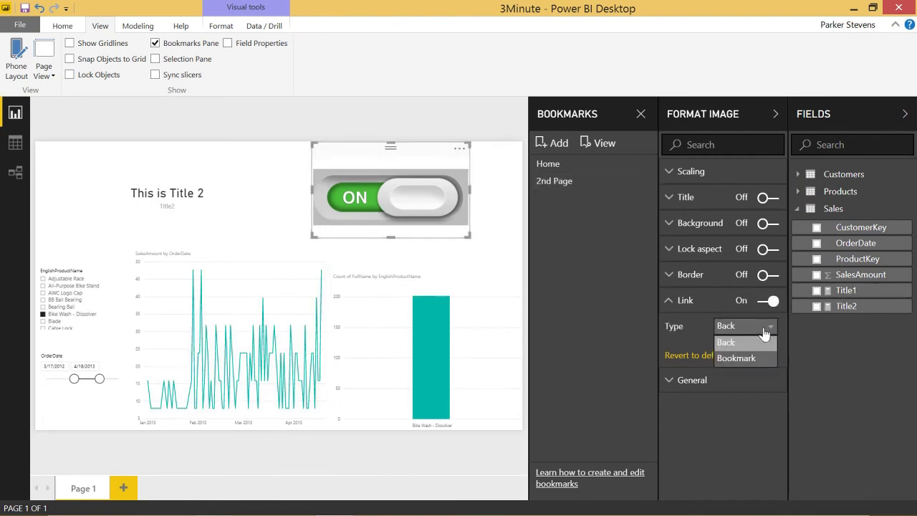
click(741, 359)
click(747, 359)
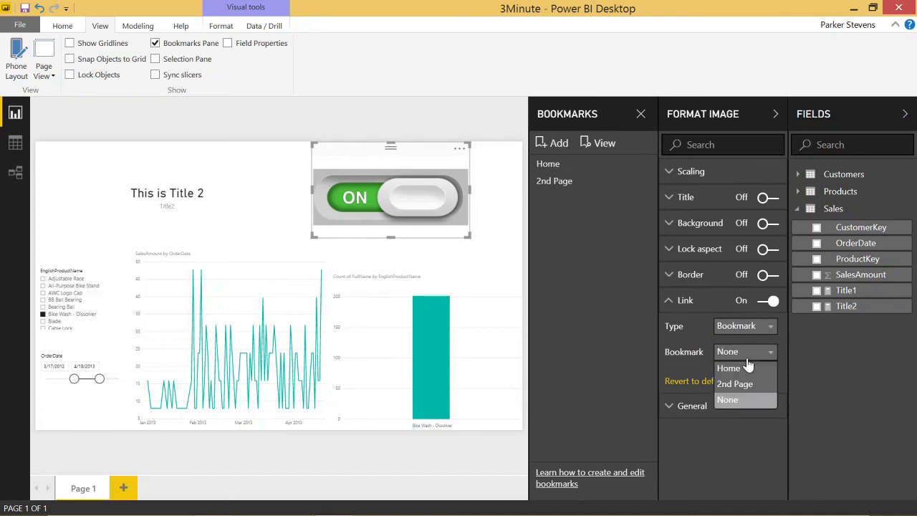
click(738, 369)
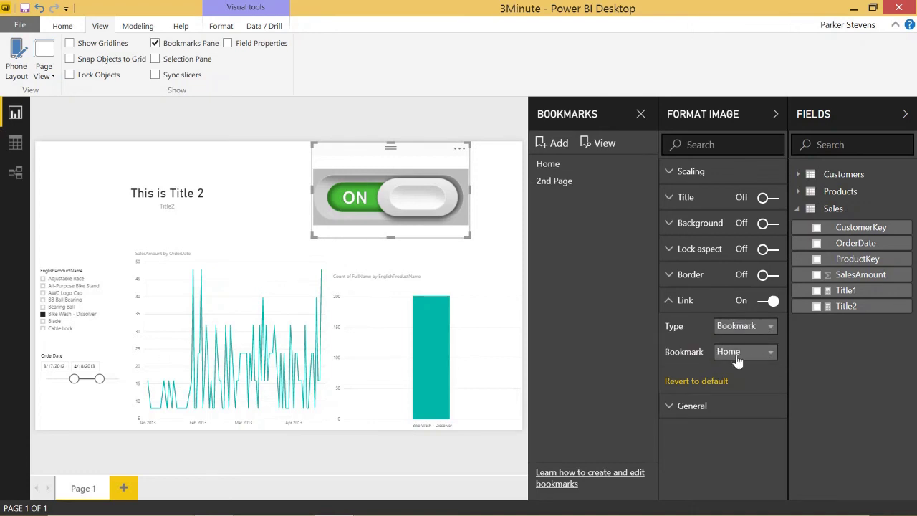
click(774, 115)
Collapse the Bookmarks pane, then alternate ON and OFF switch links five times, ending on Title 1 with OFF.
click(748, 113)
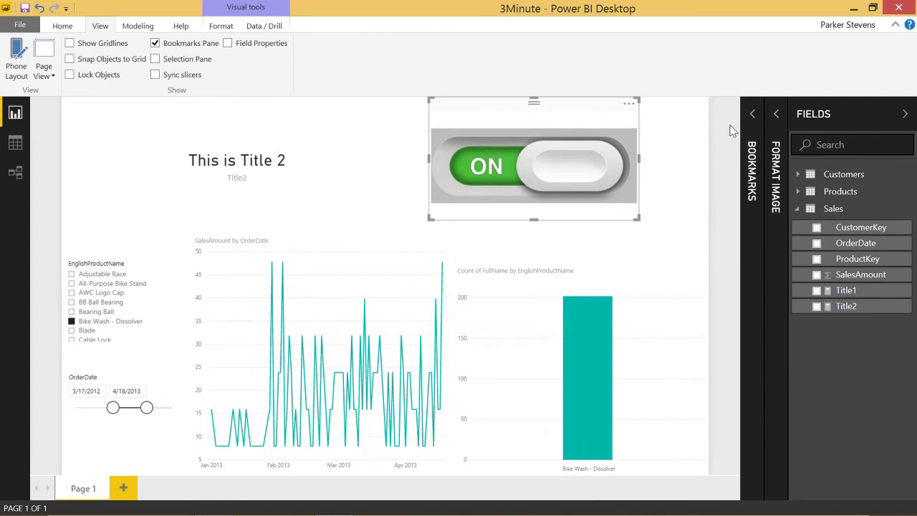
click(672, 188)
ctrl+click(577, 169)
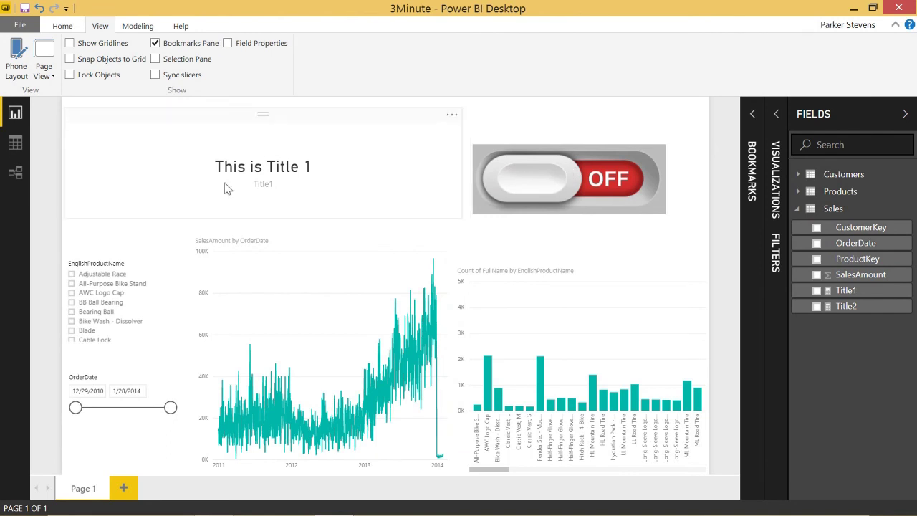
ctrl+click(580, 183)
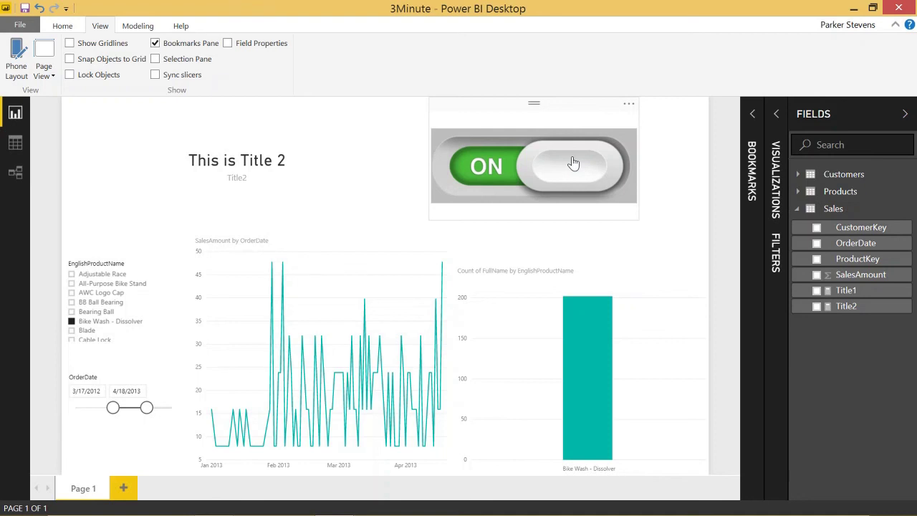
ctrl+click(574, 163)
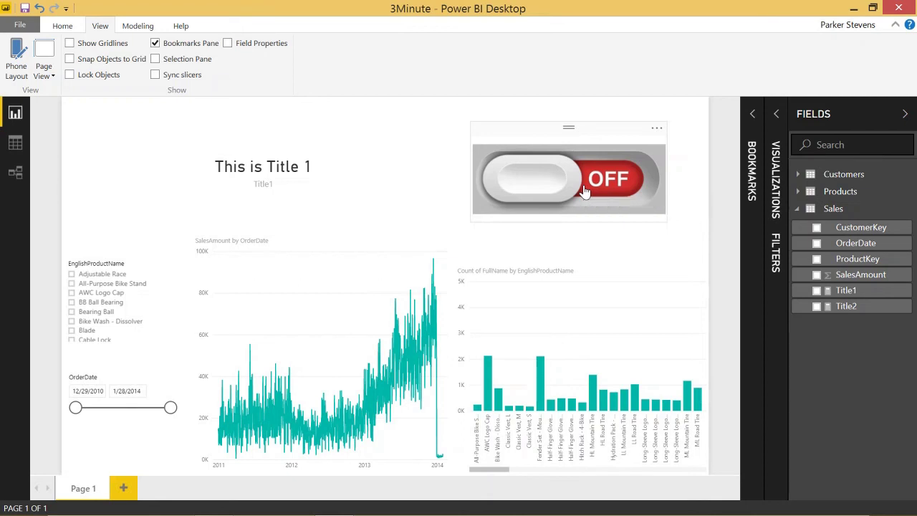
ctrl+click(584, 187)
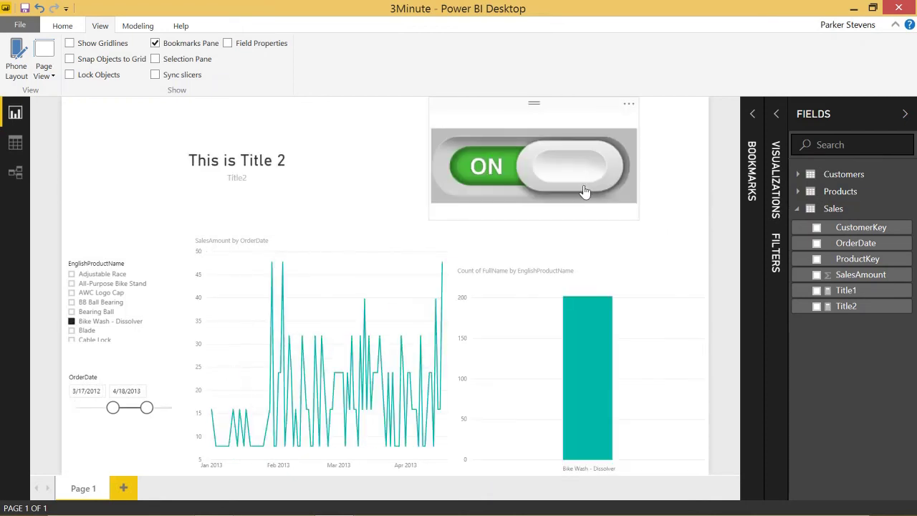
ctrl+click(585, 191)
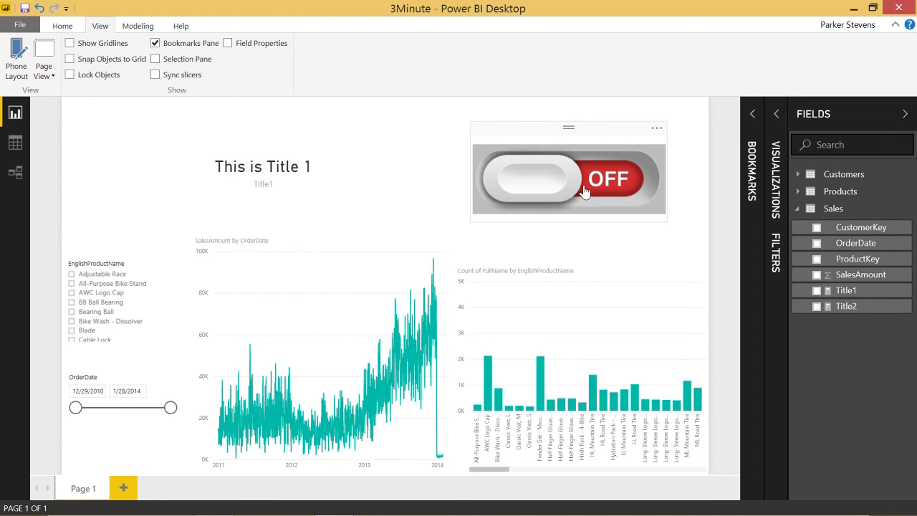